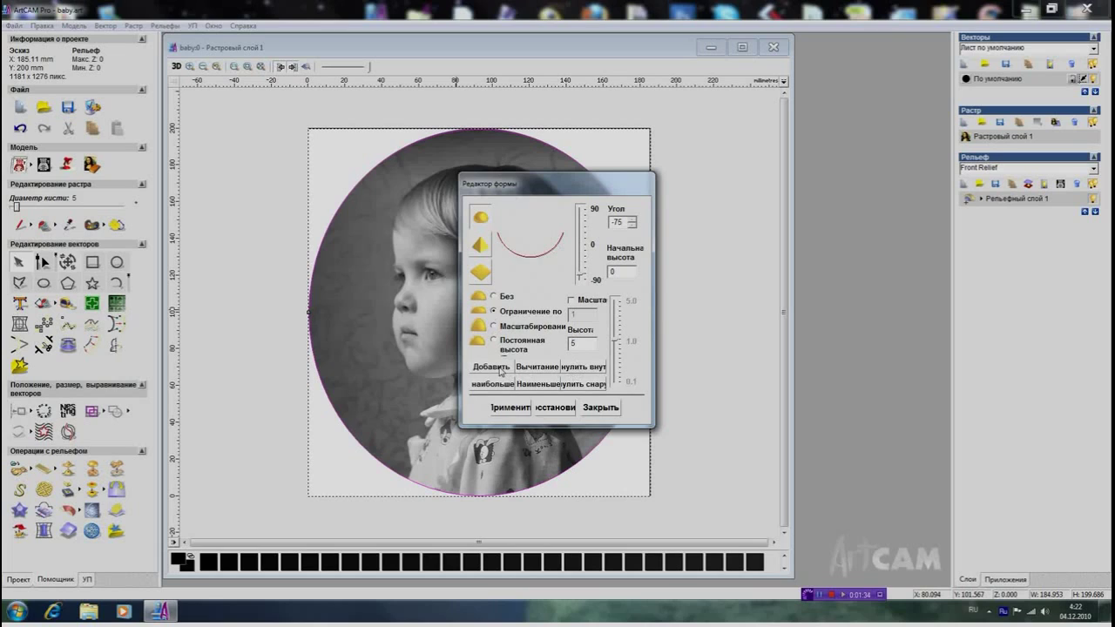
Step: Add the configured concave round shape to the relief from the selected ellipse and inspect the result in the 3D view
{"action": "left_click", "coordinate": [500, 368]}
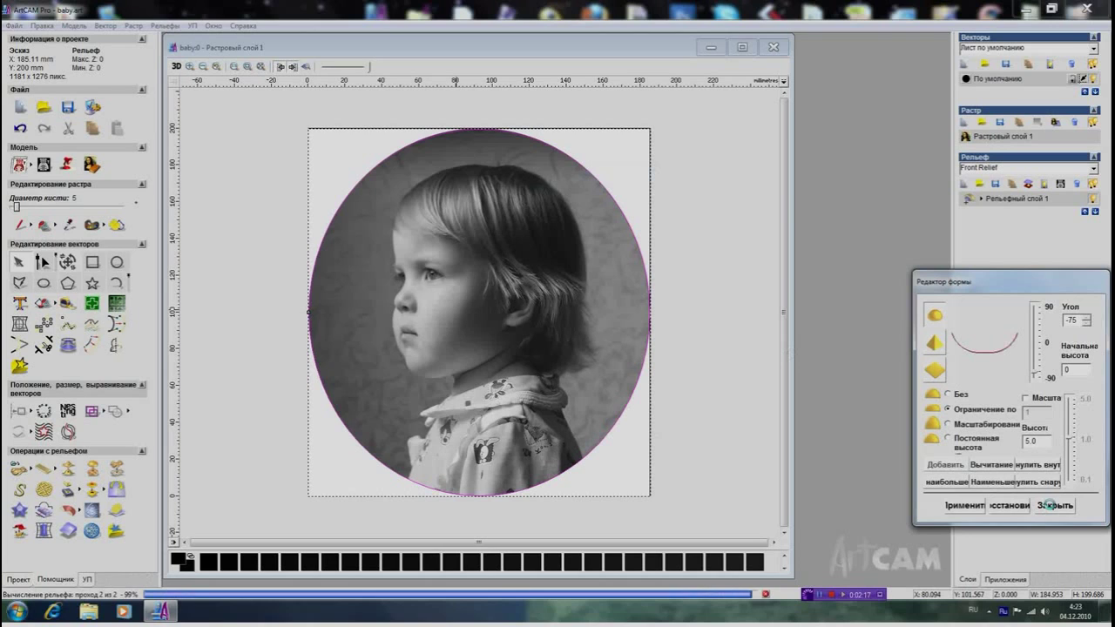
{"action": "left_click", "coordinate": [177, 67]}
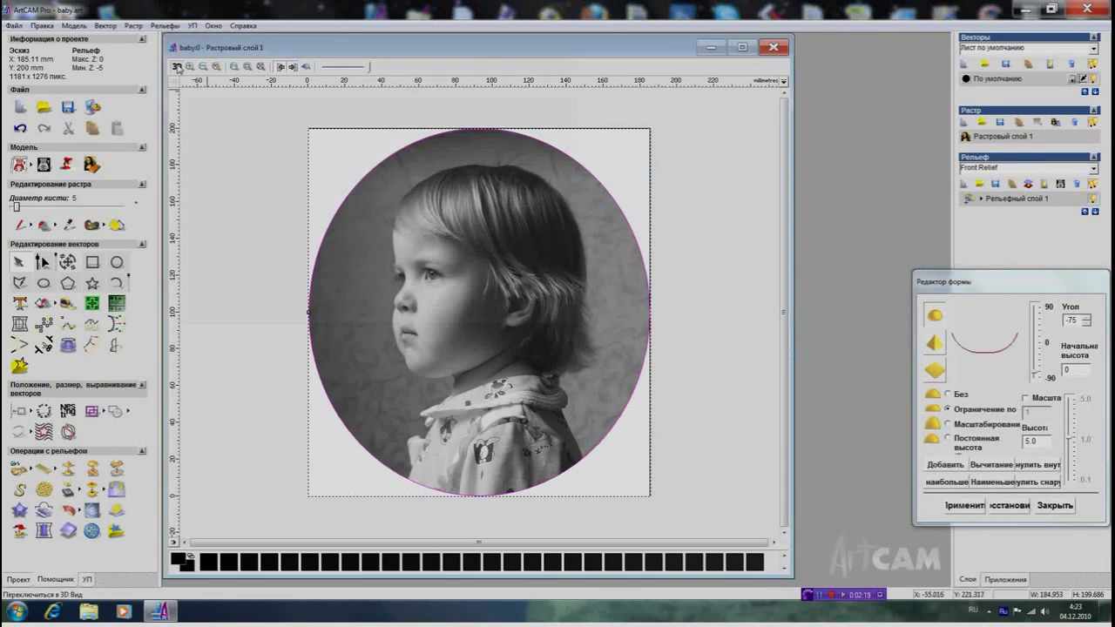
{"action": "left_click_drag", "start_coordinate": [574, 323], "coordinate": [942, 582]}
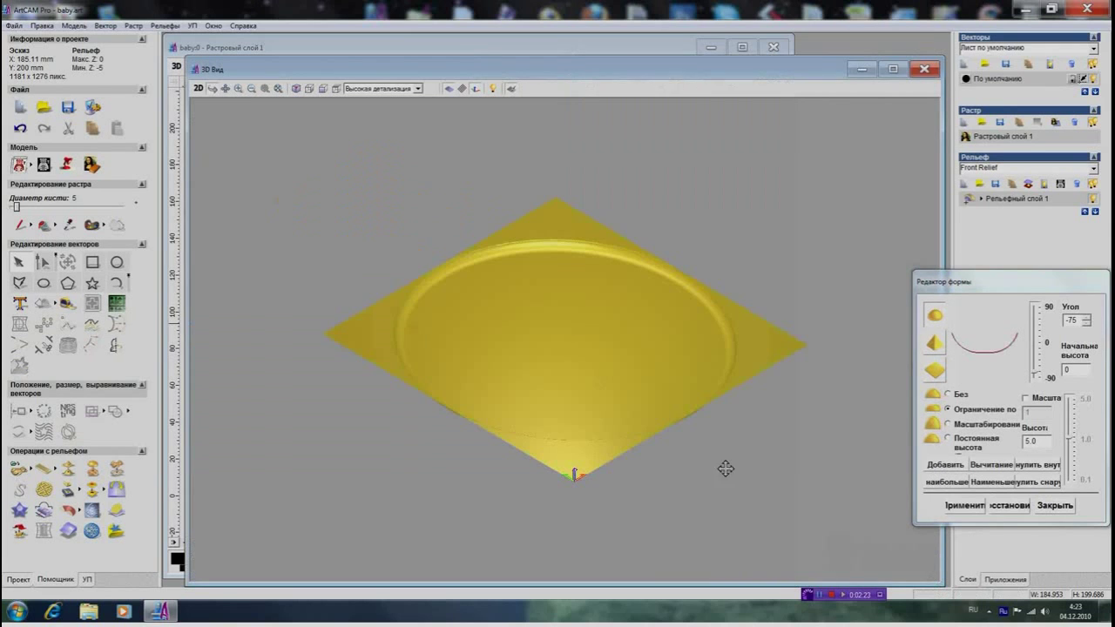
{"action": "scroll", "coordinate": [573, 348], "scroll_direction": "up", "scroll_amount": 3}
{"action": "scroll", "coordinate": [688, 470], "scroll_direction": "up", "scroll_amount": 3}
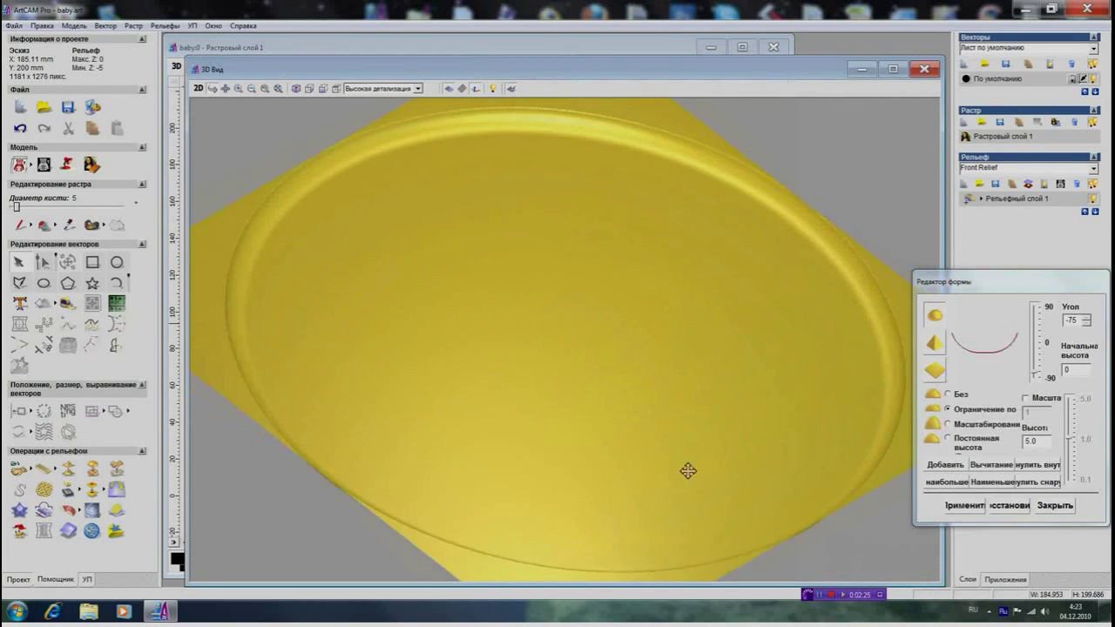
{"action": "scroll", "coordinate": [598, 448], "scroll_direction": "down", "scroll_amount": 3}
{"action": "scroll", "coordinate": [666, 409], "scroll_direction": "down", "scroll_amount": 2}
{"action": "left_click_drag", "start_coordinate": [667, 409], "coordinate": [600, 470]}
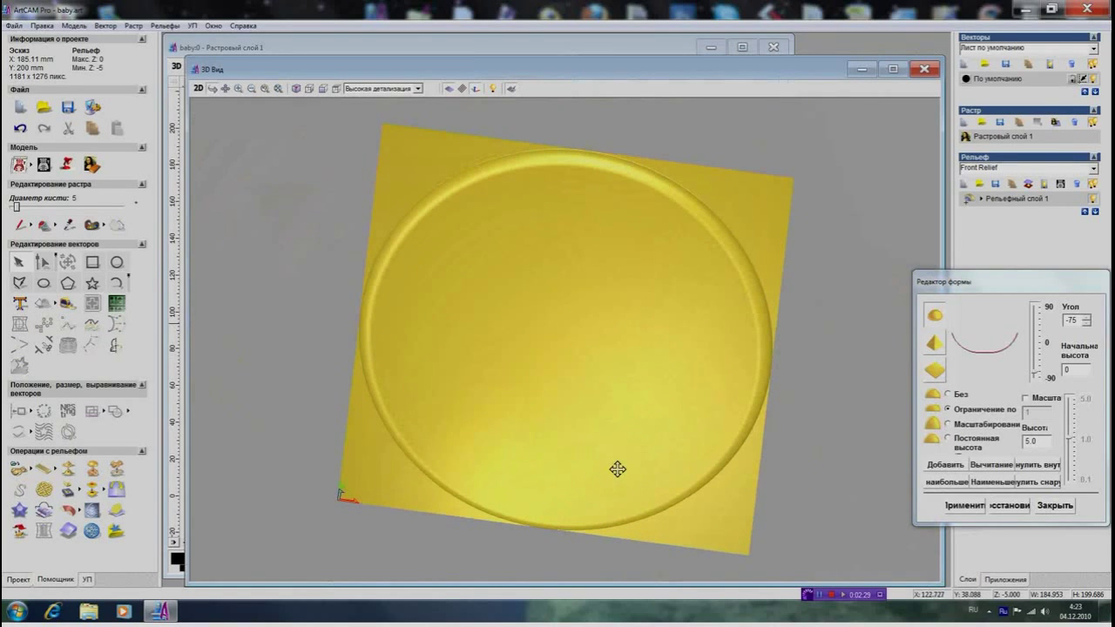
Step: Return to the 2D view of the portrait and close the Shape Editor
{"action": "left_click", "coordinate": [199, 89]}
{"action": "scroll", "coordinate": [510, 348], "scroll_direction": "up", "scroll_amount": 2}
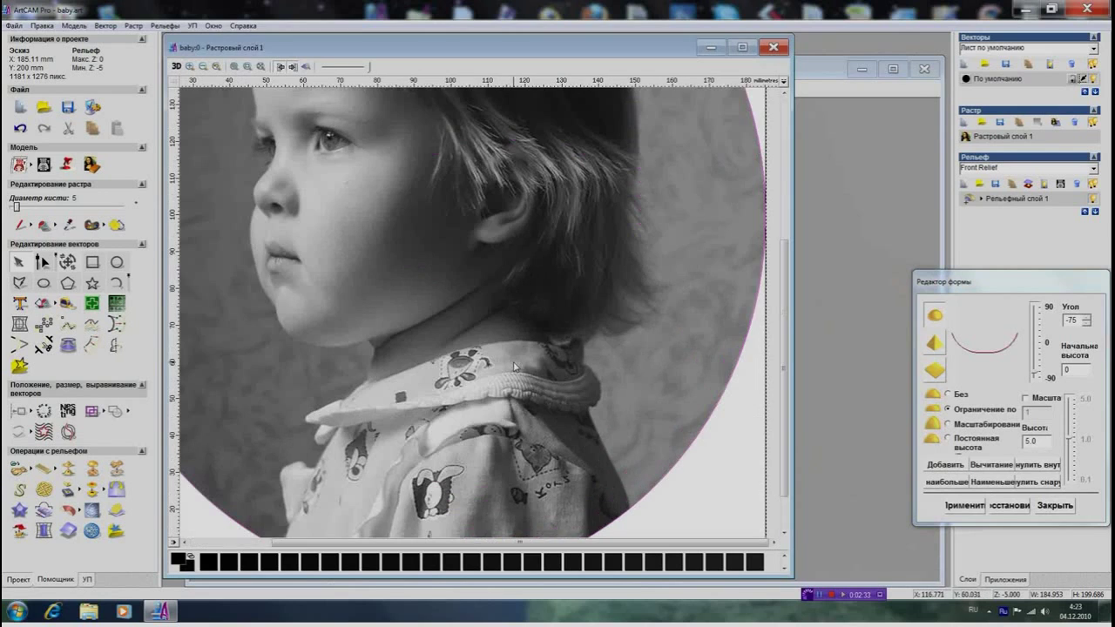
{"action": "left_click", "coordinate": [1055, 506]}
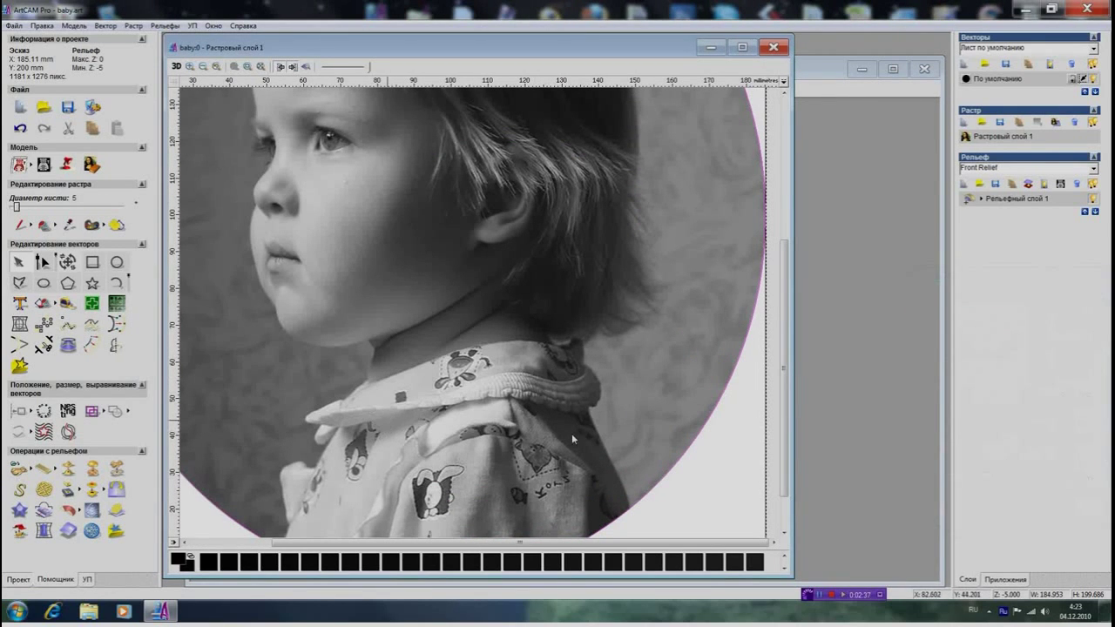
Step: Start a polyline where the dress front meets the ellipse and trace it upward along the front edge of the sleeve
{"action": "left_click_drag", "start_coordinate": [784, 359], "coordinate": [784, 392]}
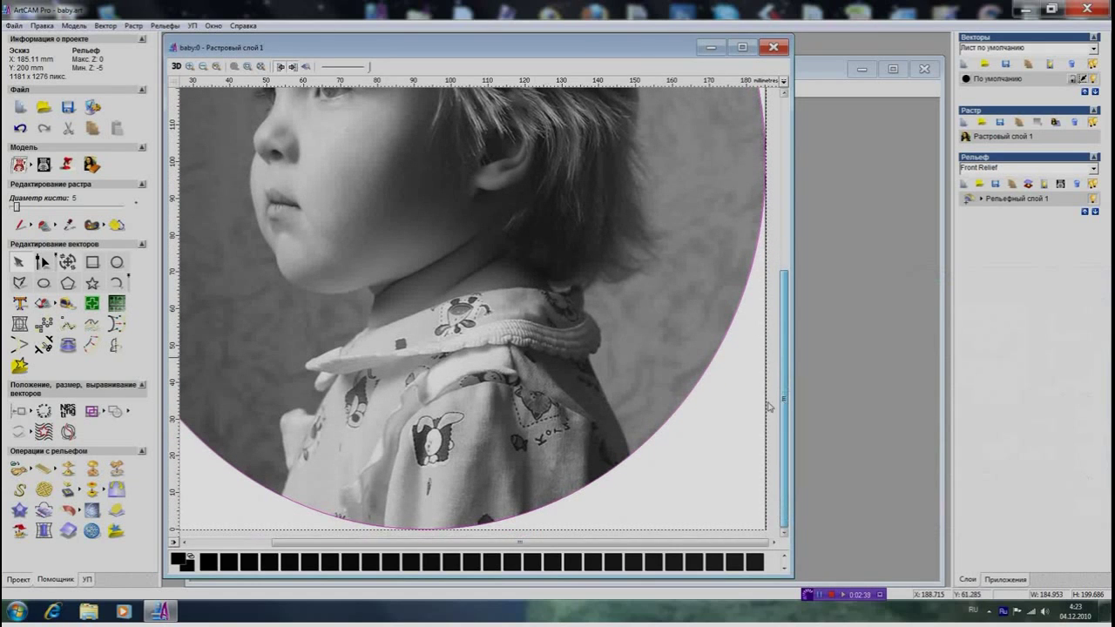
{"action": "scroll", "coordinate": [295, 447], "scroll_direction": "up", "scroll_amount": 1}
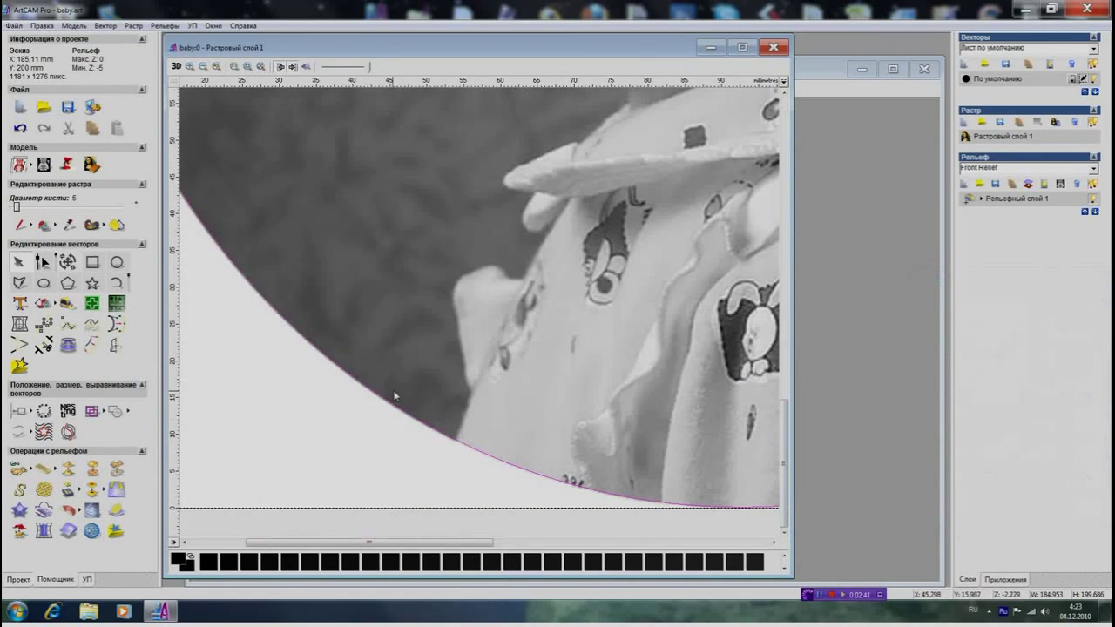
{"action": "left_click", "coordinate": [21, 286]}
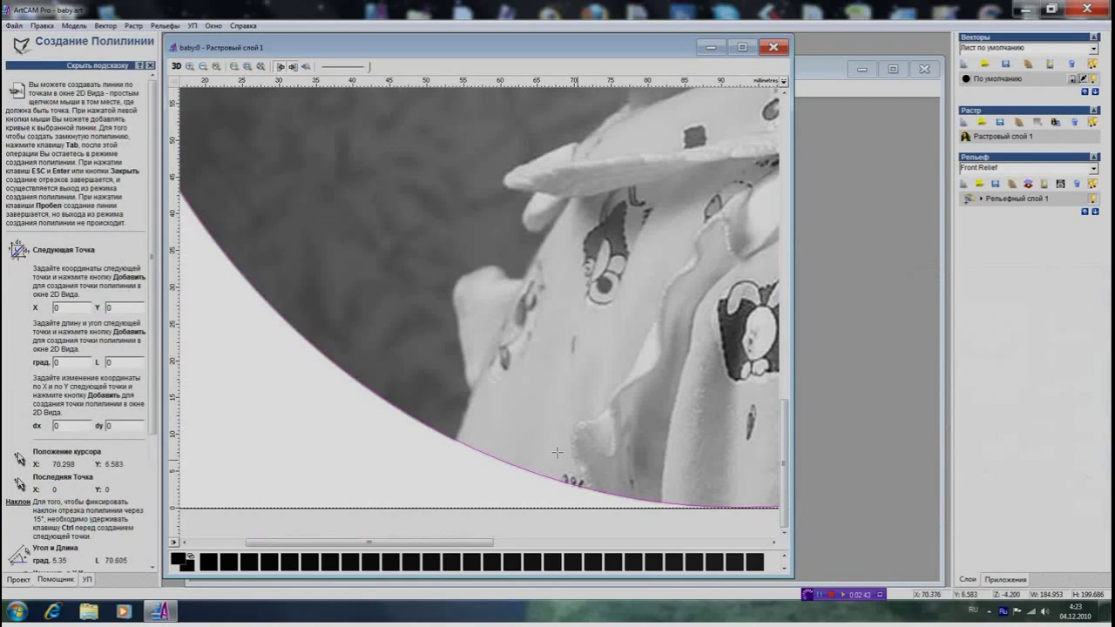
{"action": "left_click", "coordinate": [465, 414]}
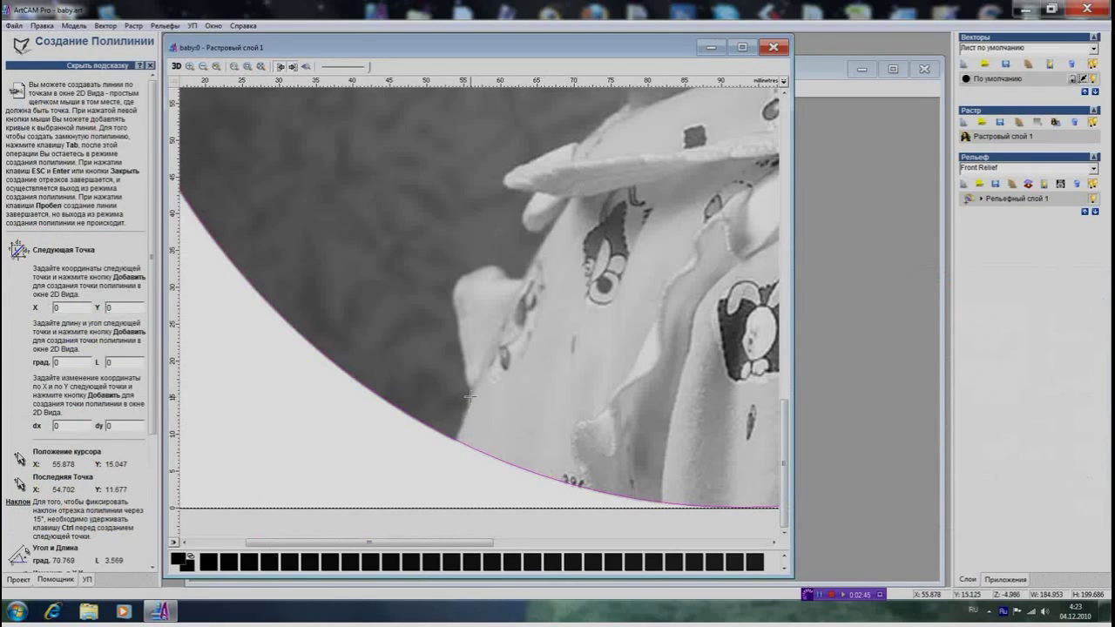
{"action": "left_click", "coordinate": [471, 386]}
{"action": "left_click", "coordinate": [464, 380]}
{"action": "left_click", "coordinate": [462, 365]}
{"action": "left_click", "coordinate": [461, 350]}
{"action": "left_click", "coordinate": [455, 334]}
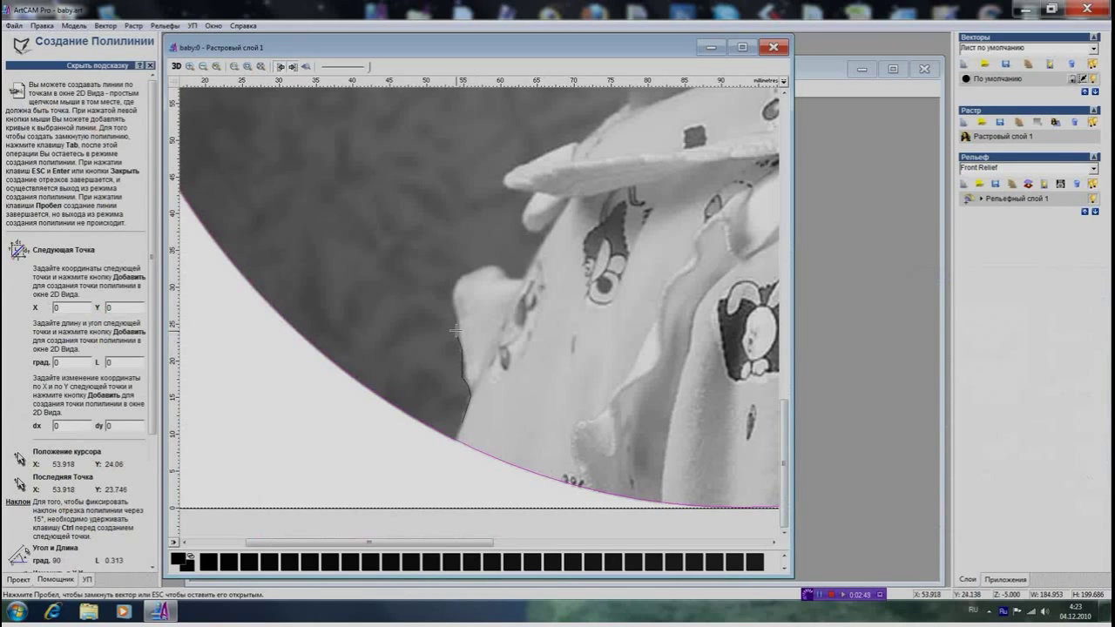
Step: Fade the background photo for contrast and continue the polyline over the top edge of the sleeve
{"action": "left_click_drag", "start_coordinate": [367, 68], "coordinate": [344, 67]}
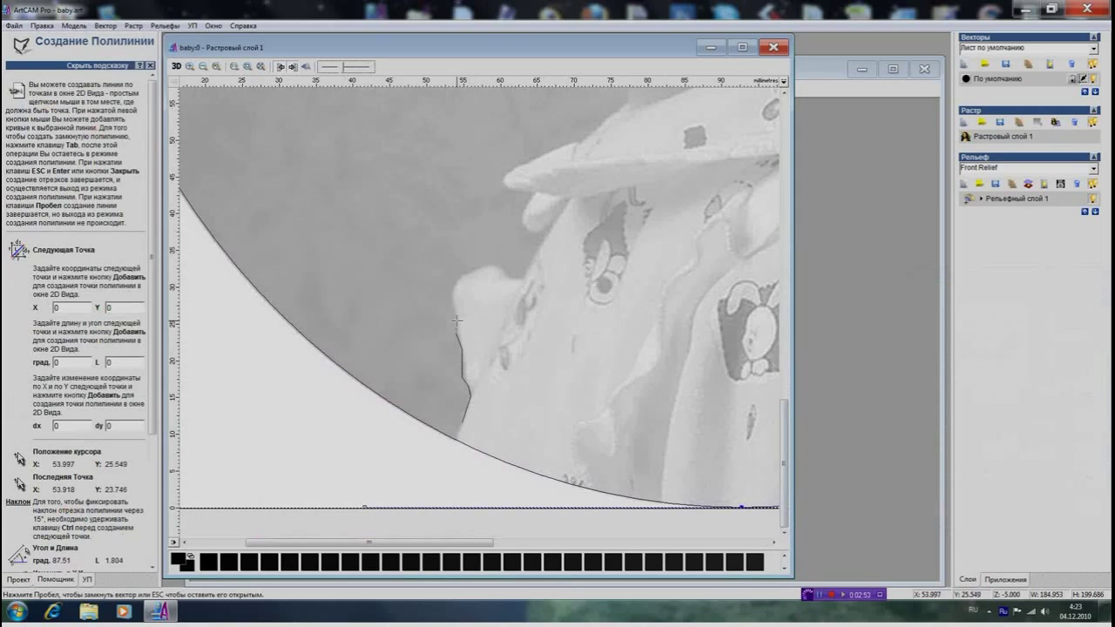
{"action": "left_click", "coordinate": [452, 291]}
{"action": "left_click", "coordinate": [460, 277]}
{"action": "left_click", "coordinate": [475, 271]}
{"action": "left_click", "coordinate": [488, 268]}
{"action": "left_click", "coordinate": [498, 266]}
{"action": "left_click", "coordinate": [521, 279]}
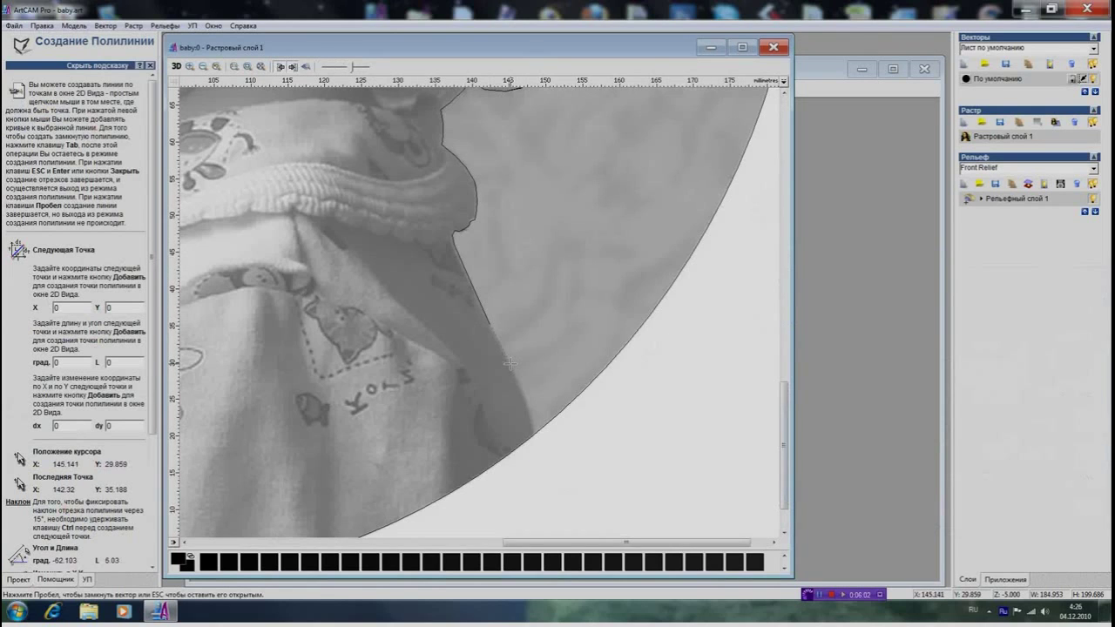
Step: Finish tracing the back of the dress down to the ellipse and close the polyline with a straight span across the dress
{"action": "left_click", "coordinate": [509, 362]}
{"action": "left_click", "coordinate": [529, 417]}
{"action": "key", "text": "space"}
{"action": "scroll", "coordinate": [512, 358], "scroll_direction": "down", "scroll_amount": 2}
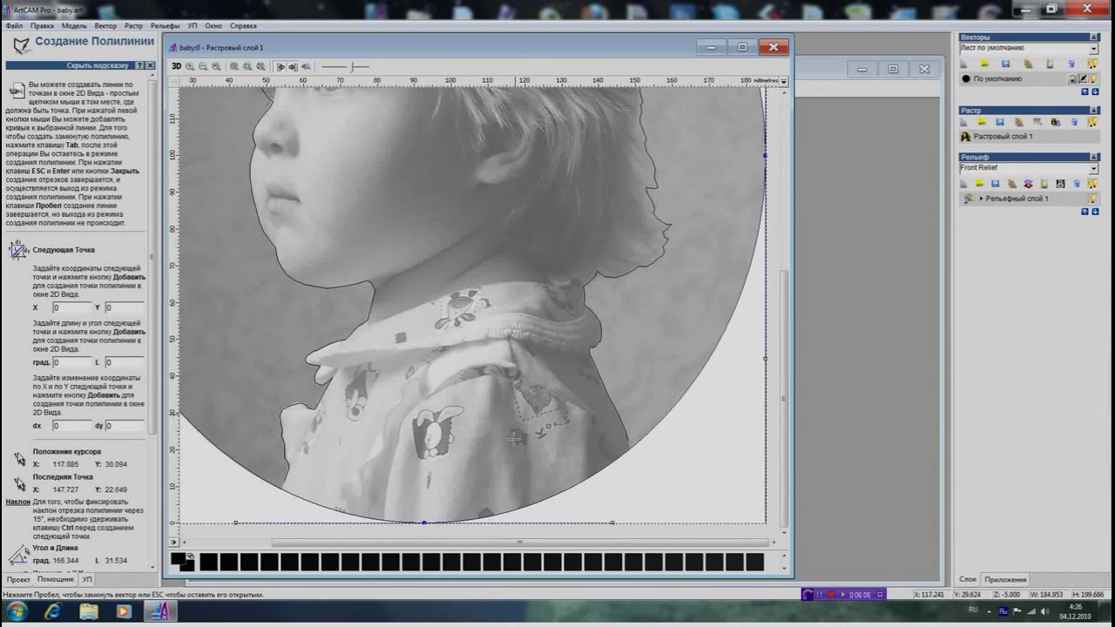
{"action": "left_click", "coordinate": [287, 481]}
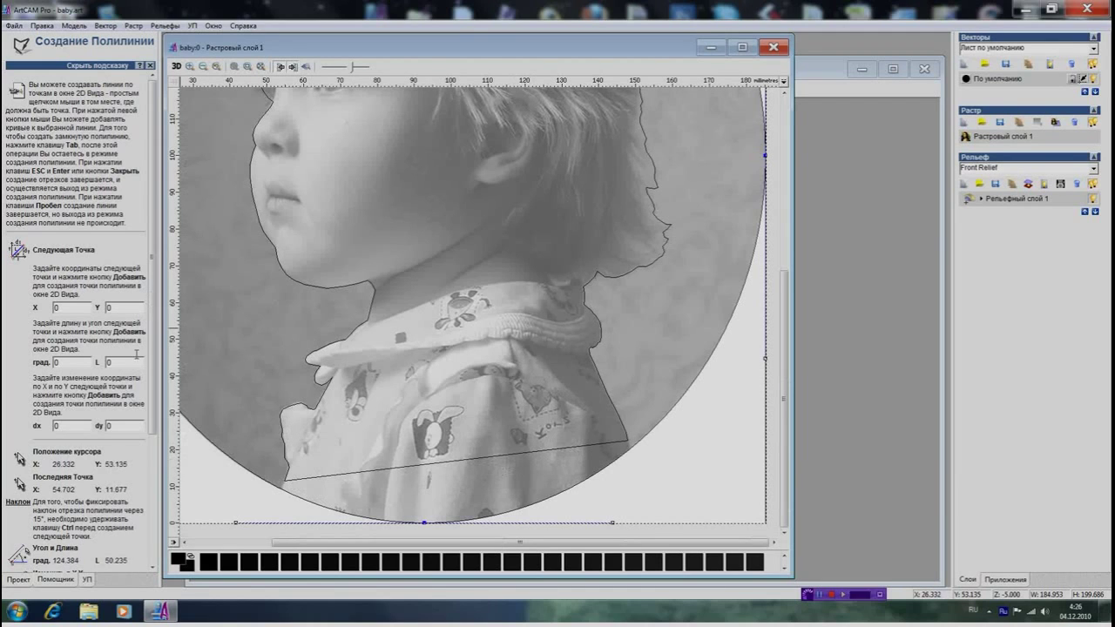
{"action": "left_click_drag", "start_coordinate": [152, 340], "coordinate": [153, 481]}
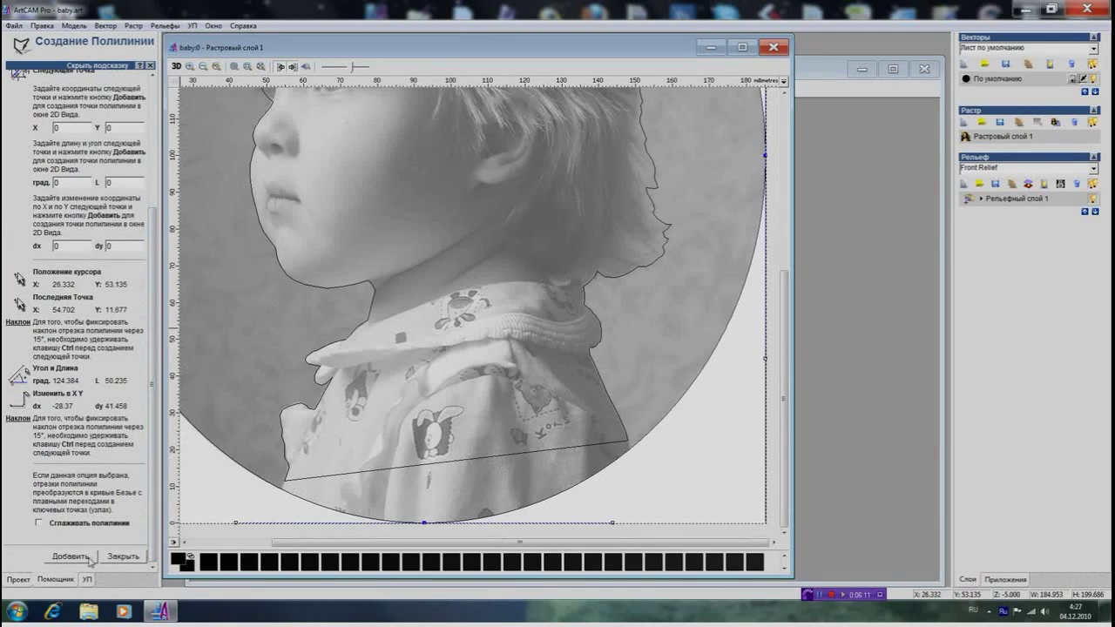
{"action": "left_click", "coordinate": [122, 555]}
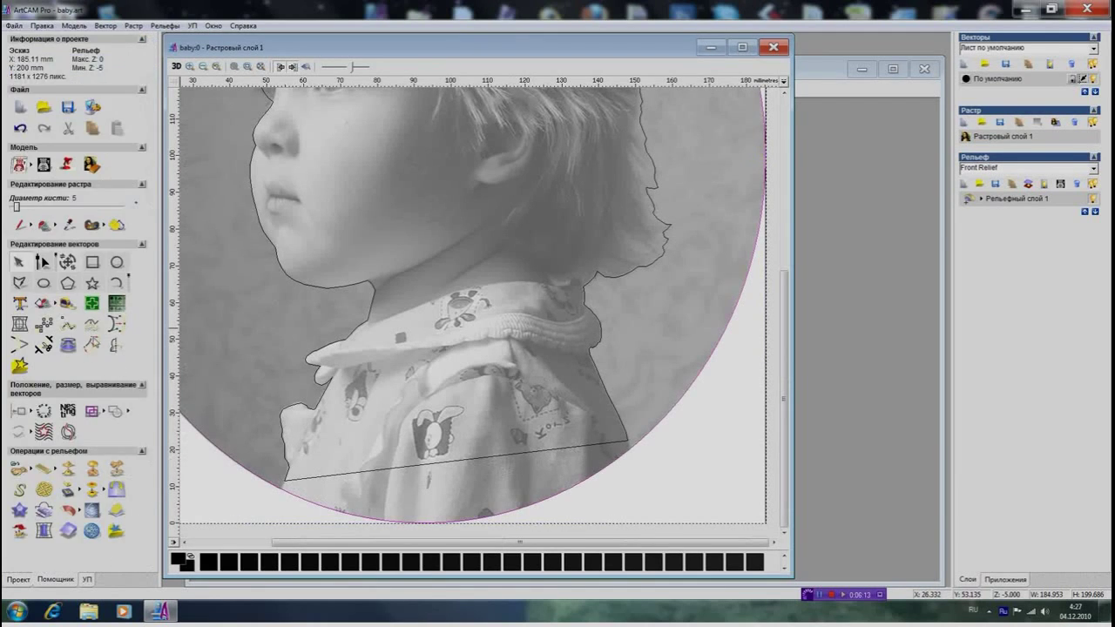
Step: Convert the straight bottom span of the silhouette to a Bezier curve and bow it downward to follow the ellipse
{"action": "left_click", "coordinate": [386, 503]}
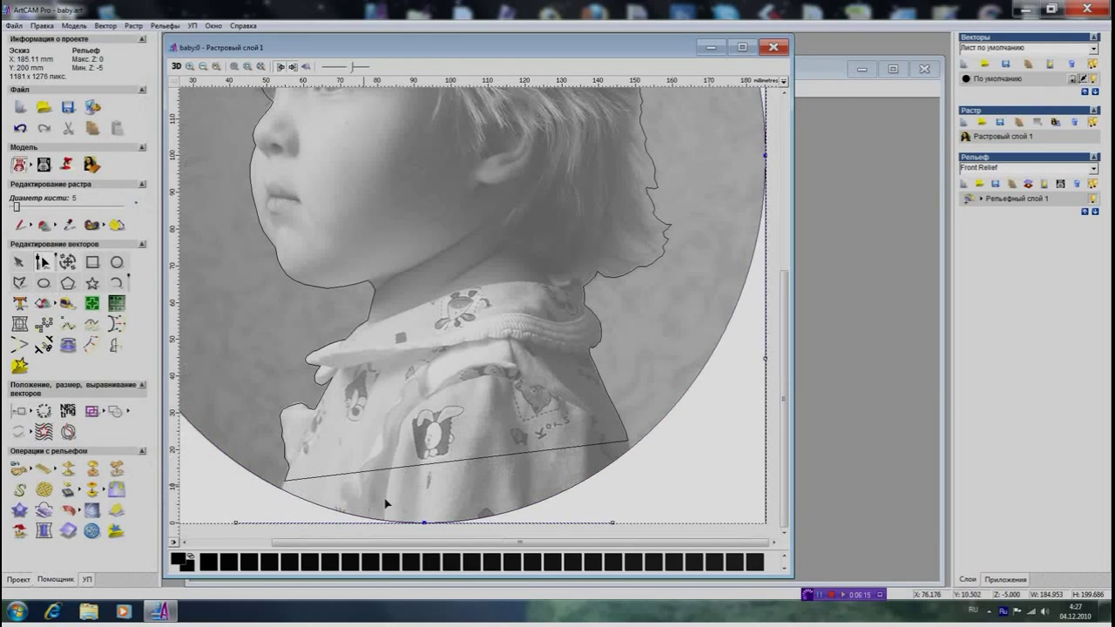
{"action": "left_click", "coordinate": [428, 466]}
{"action": "right_click", "coordinate": [428, 467]}
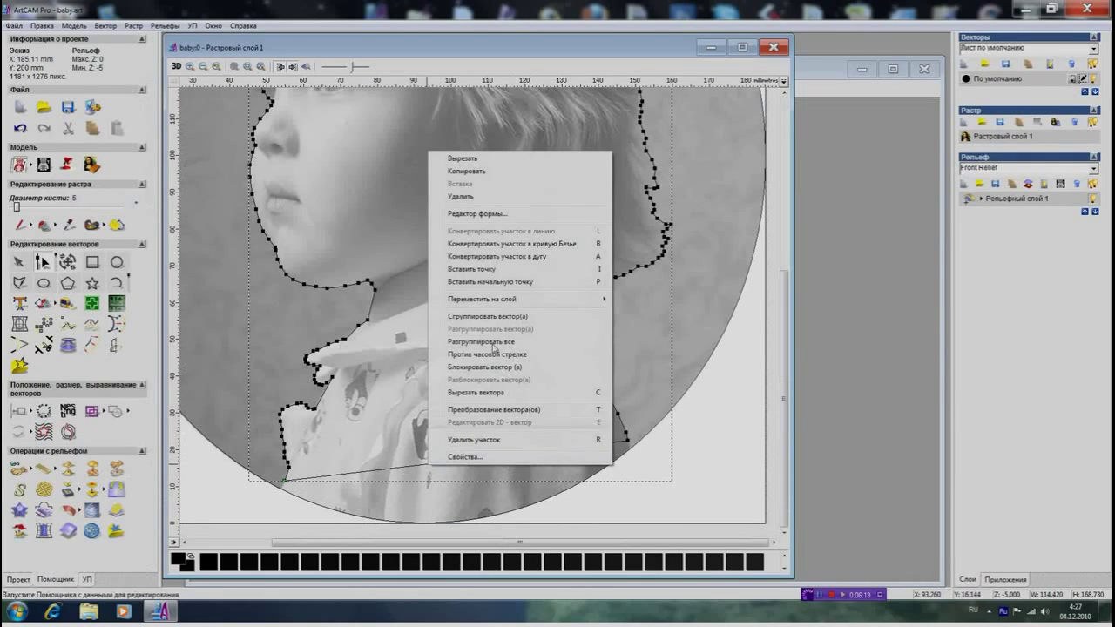
{"action": "left_click", "coordinate": [523, 245]}
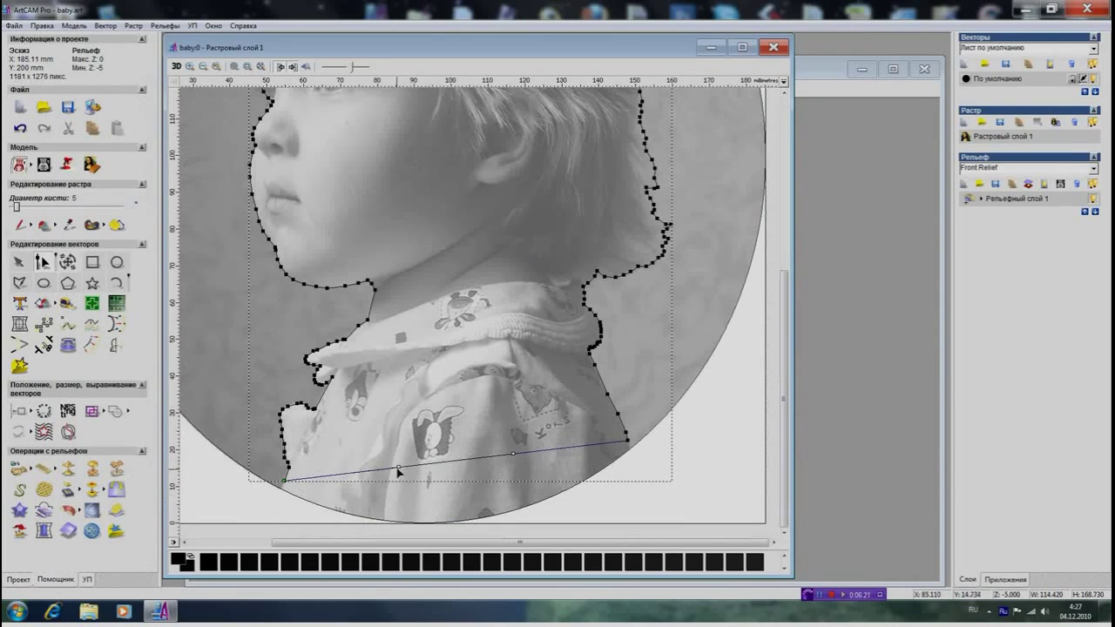
{"action": "left_click_drag", "start_coordinate": [398, 469], "coordinate": [423, 518]}
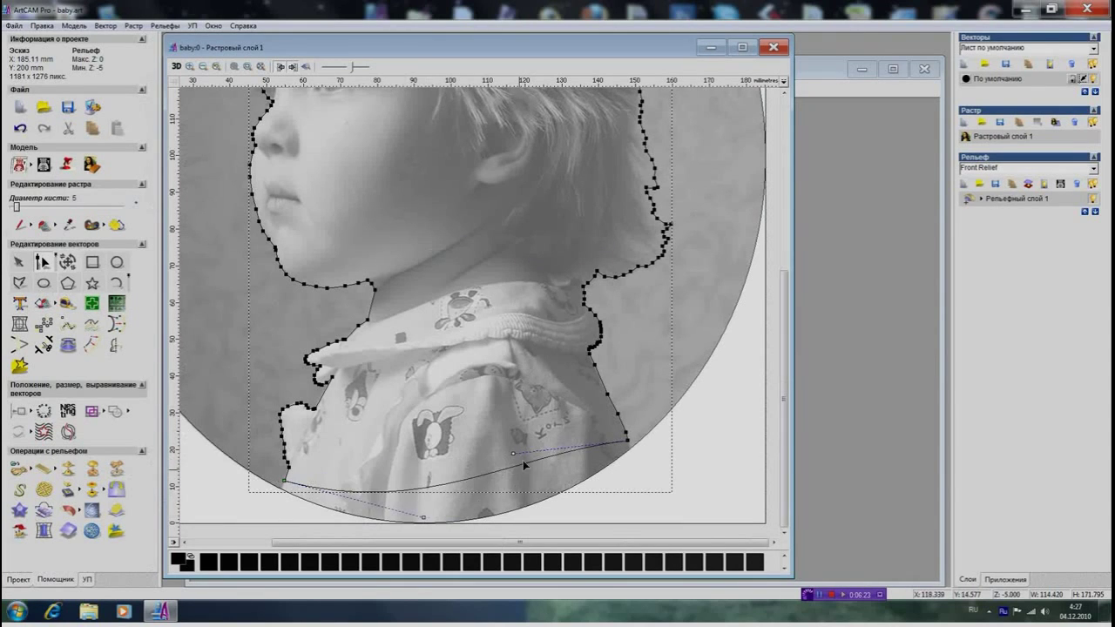
{"action": "left_click_drag", "start_coordinate": [515, 454], "coordinate": [532, 501]}
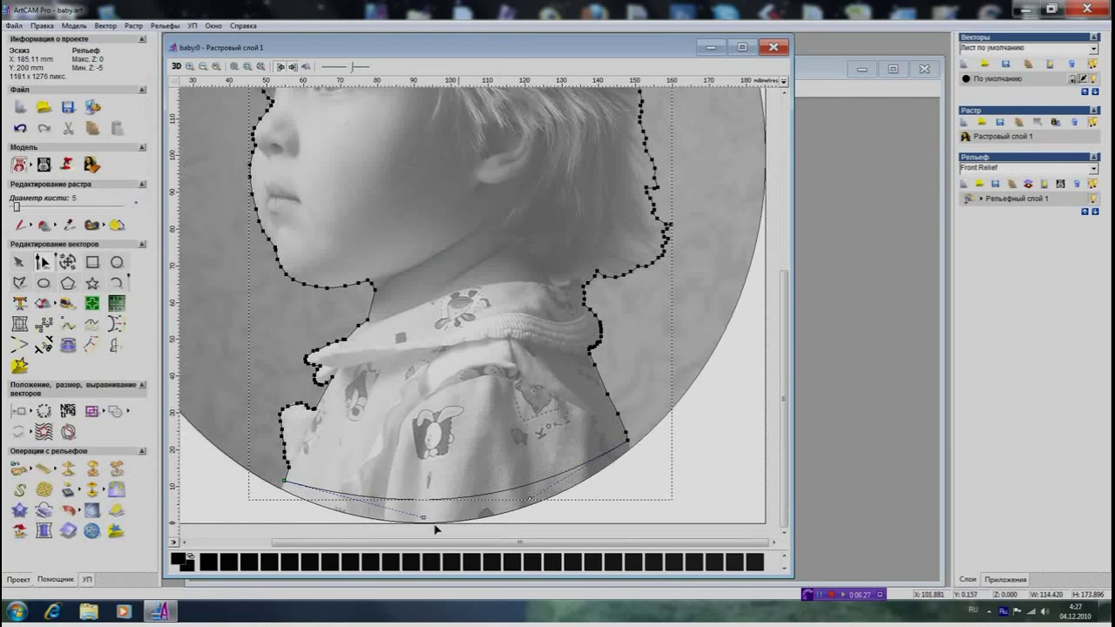
{"action": "left_click_drag", "start_coordinate": [422, 518], "coordinate": [419, 524]}
{"action": "left_click_drag", "start_coordinate": [530, 501], "coordinate": [514, 515]}
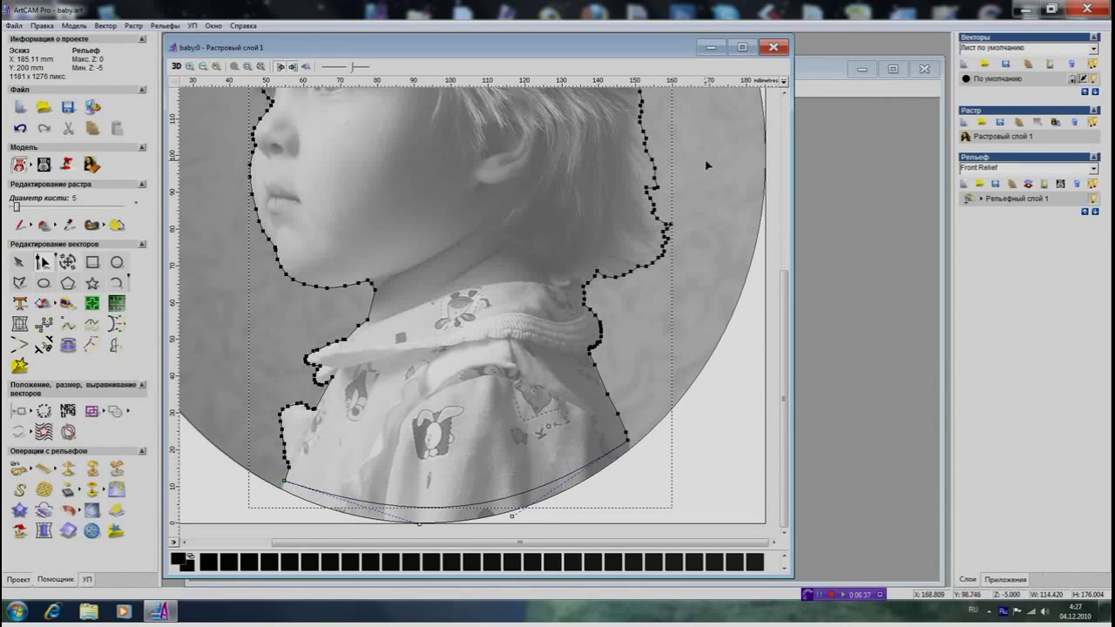
Step: Select the silhouette nodes around the top of the head and smooth that part of the vector, ignoring straight spans
{"action": "key", "text": "ctrl+0"}
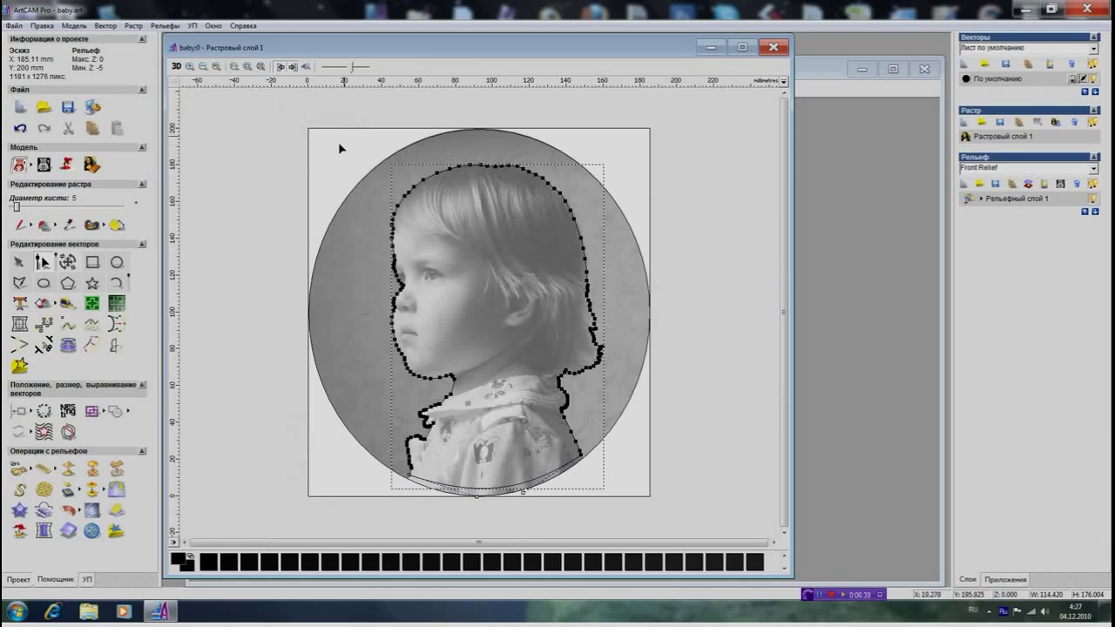
{"action": "left_click_drag", "start_coordinate": [347, 114], "coordinate": [632, 283]}
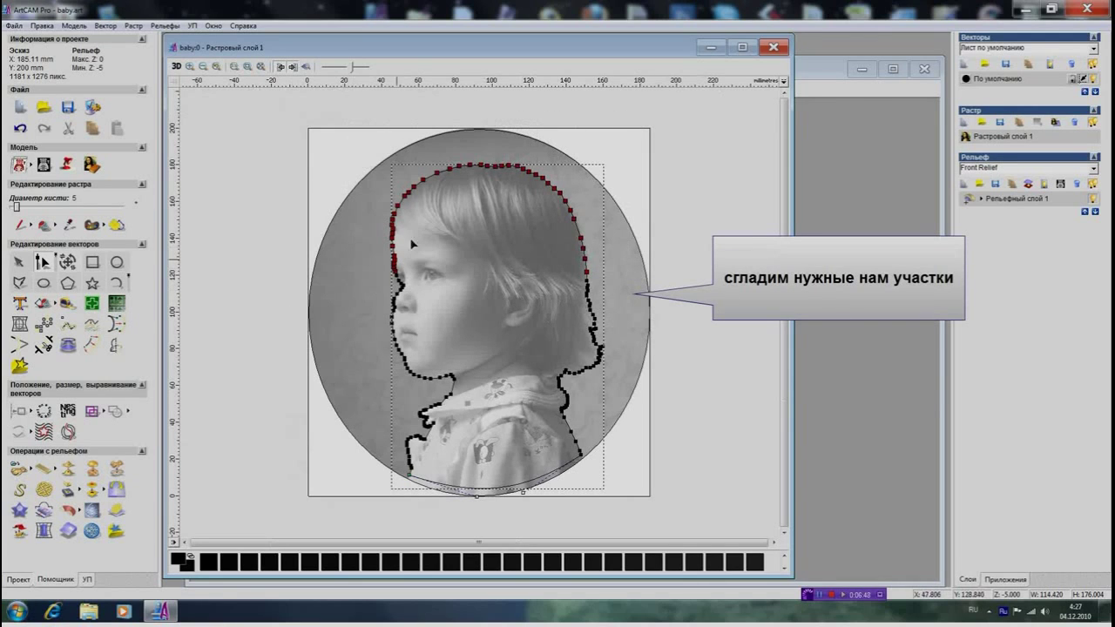
{"action": "right_click", "coordinate": [448, 172]}
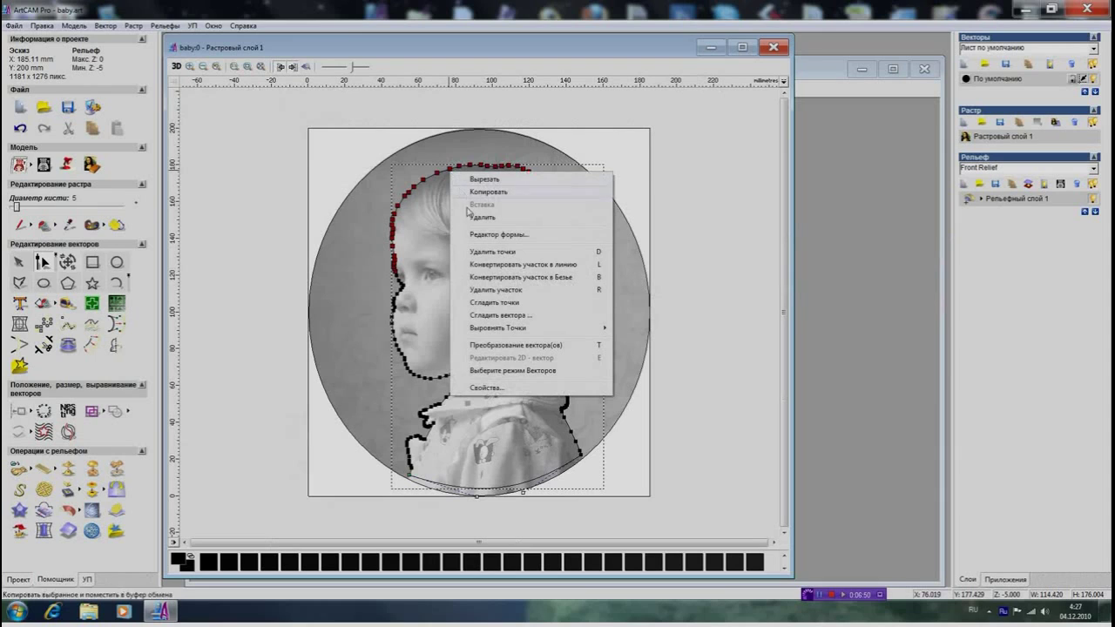
{"action": "left_click", "coordinate": [492, 315]}
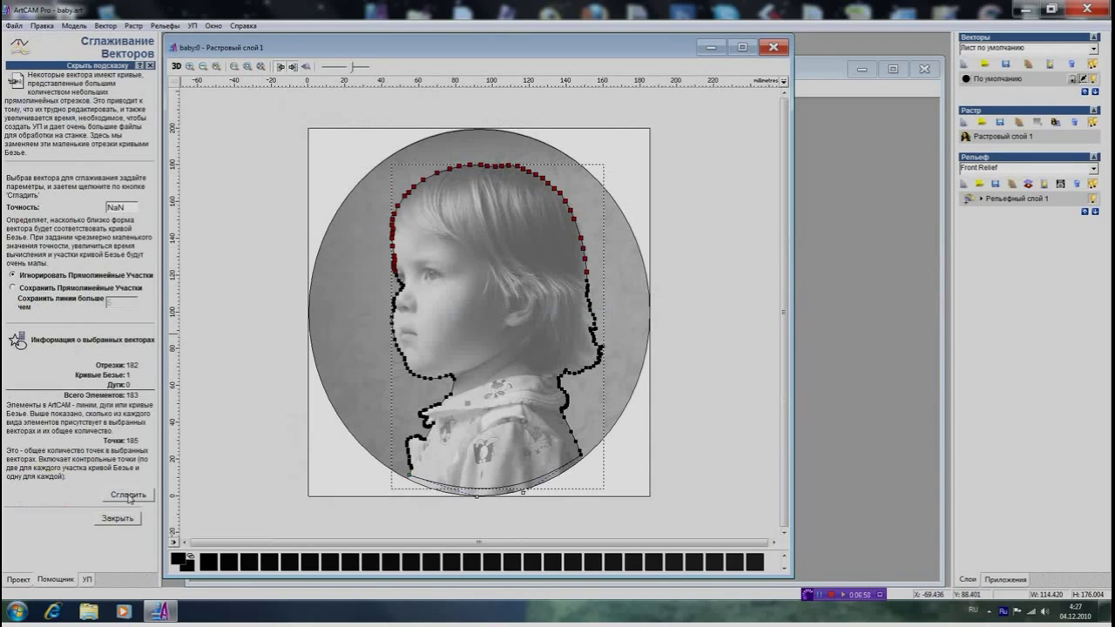
{"action": "left_click", "coordinate": [128, 495]}
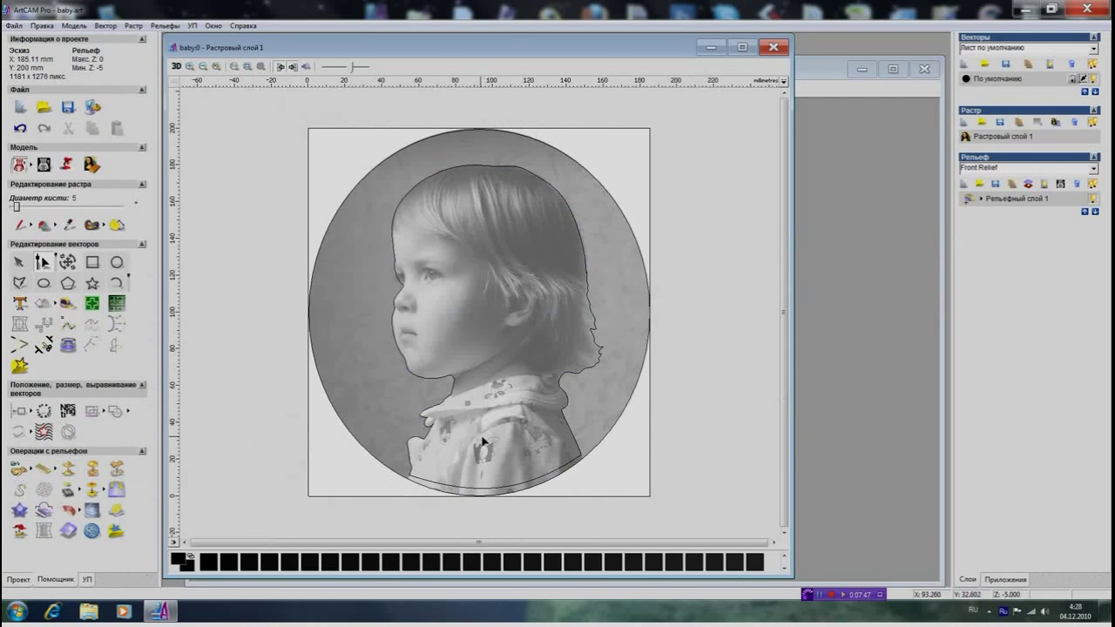
Step: Offset the outer ellipse vector inward with rounded corners, keeping the original, to create a second ellipse inside it
{"action": "scroll", "coordinate": [481, 444], "scroll_direction": "up", "scroll_amount": 2}
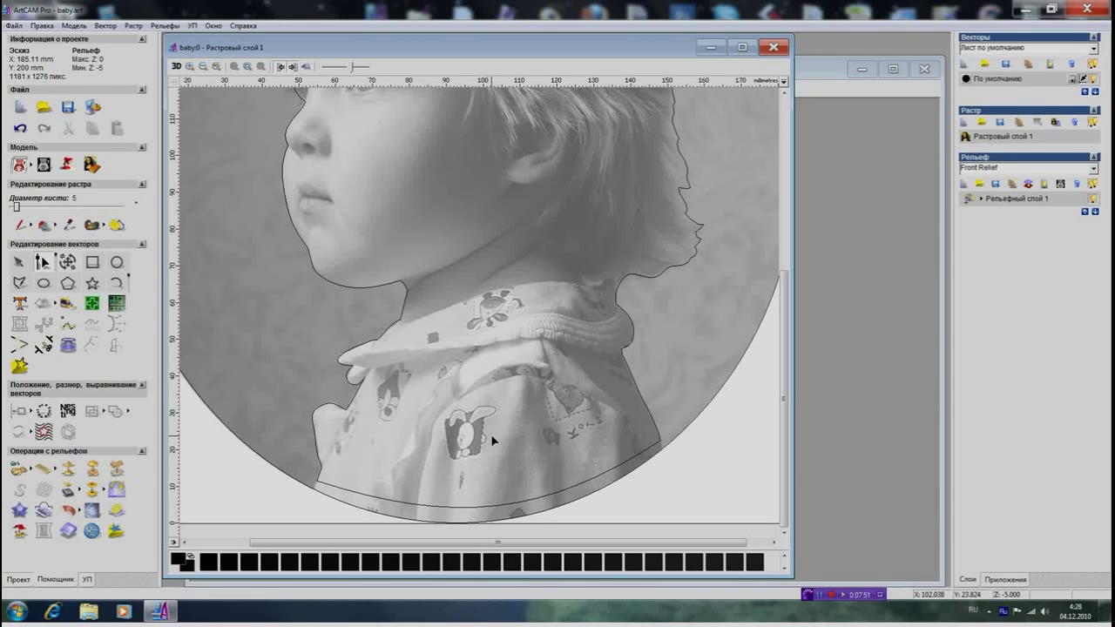
{"action": "scroll", "coordinate": [490, 434], "scroll_direction": "down", "scroll_amount": 2}
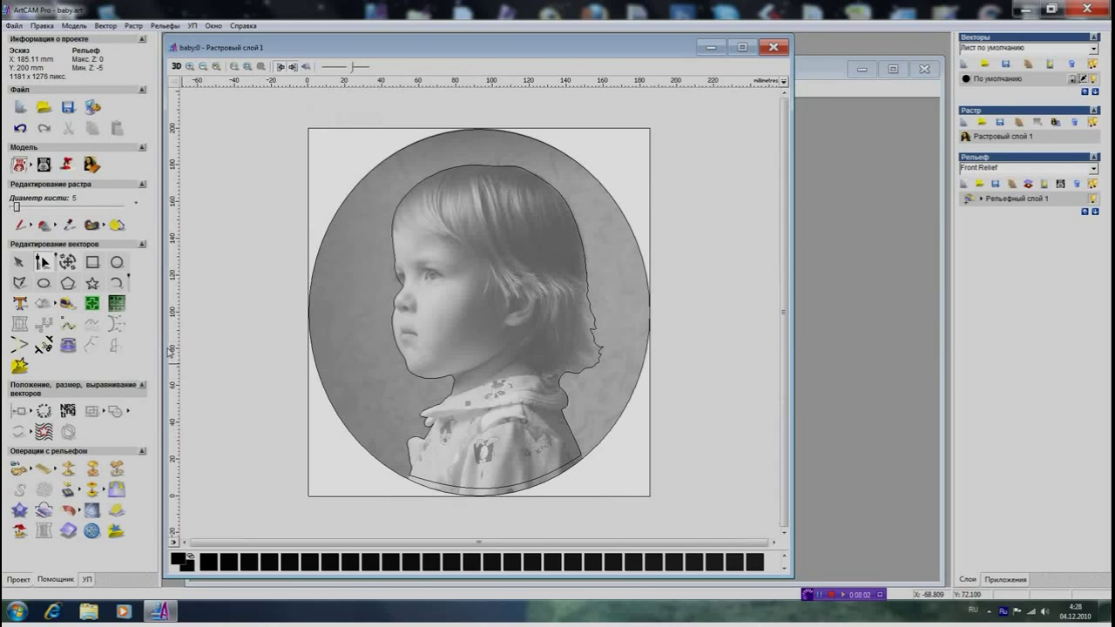
{"action": "left_click", "coordinate": [18, 261]}
{"action": "left_click", "coordinate": [314, 266]}
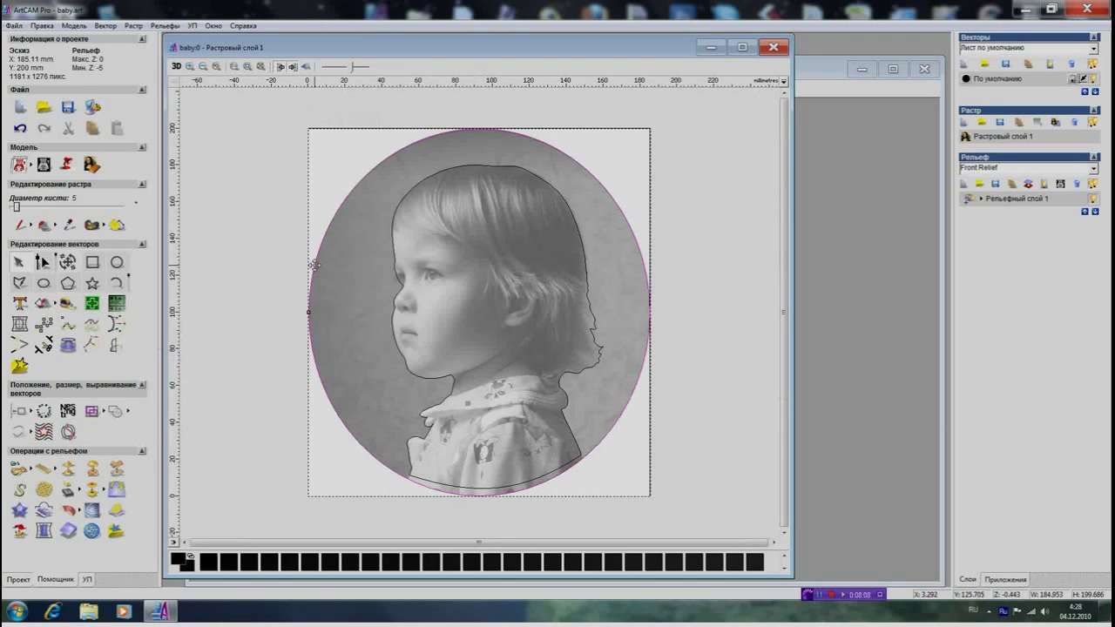
{"action": "left_click", "coordinate": [94, 343]}
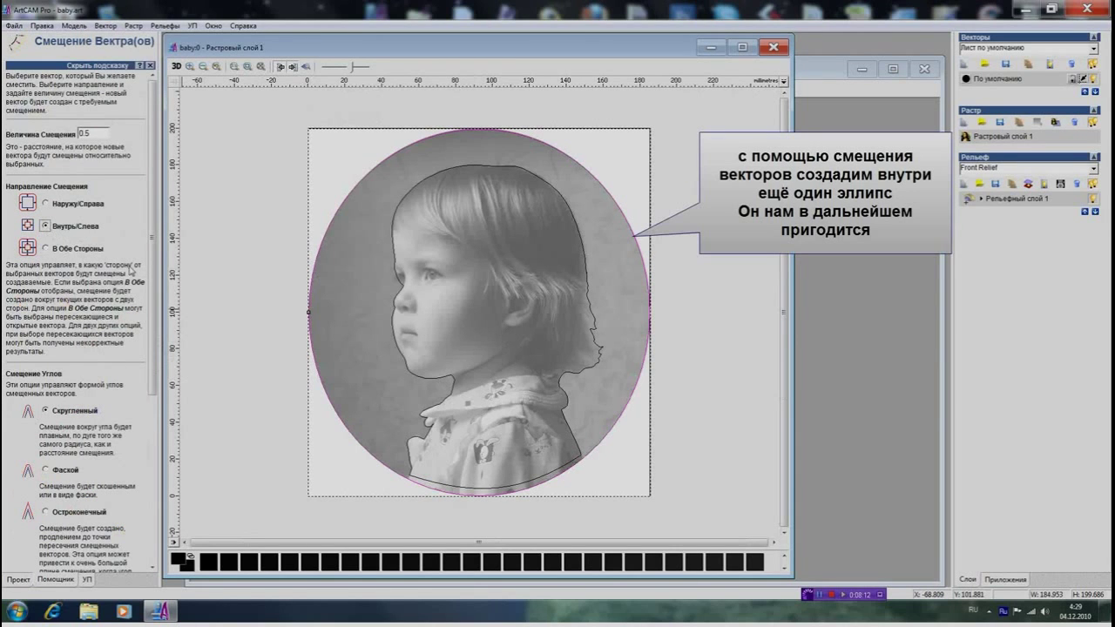
{"action": "left_click_drag", "start_coordinate": [154, 232], "coordinate": [161, 410]}
{"action": "left_click_drag", "start_coordinate": [154, 369], "coordinate": [154, 214]}
{"action": "left_click_drag", "start_coordinate": [101, 114], "coordinate": [78, 117]}
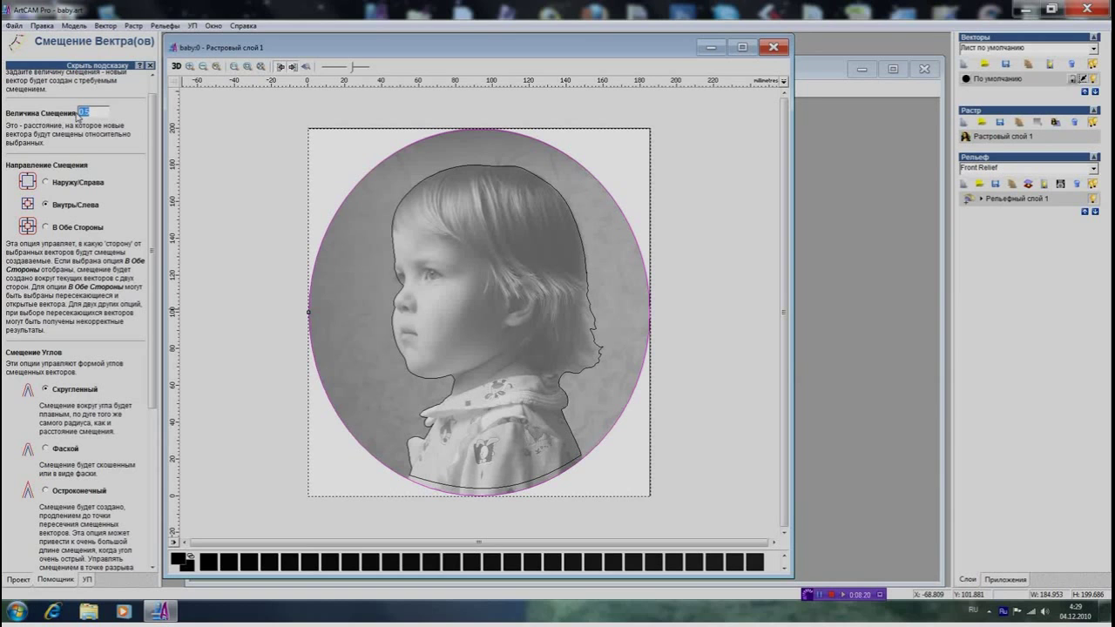
{"action": "scroll", "coordinate": [149, 155], "scroll_direction": "down", "scroll_amount": 7}
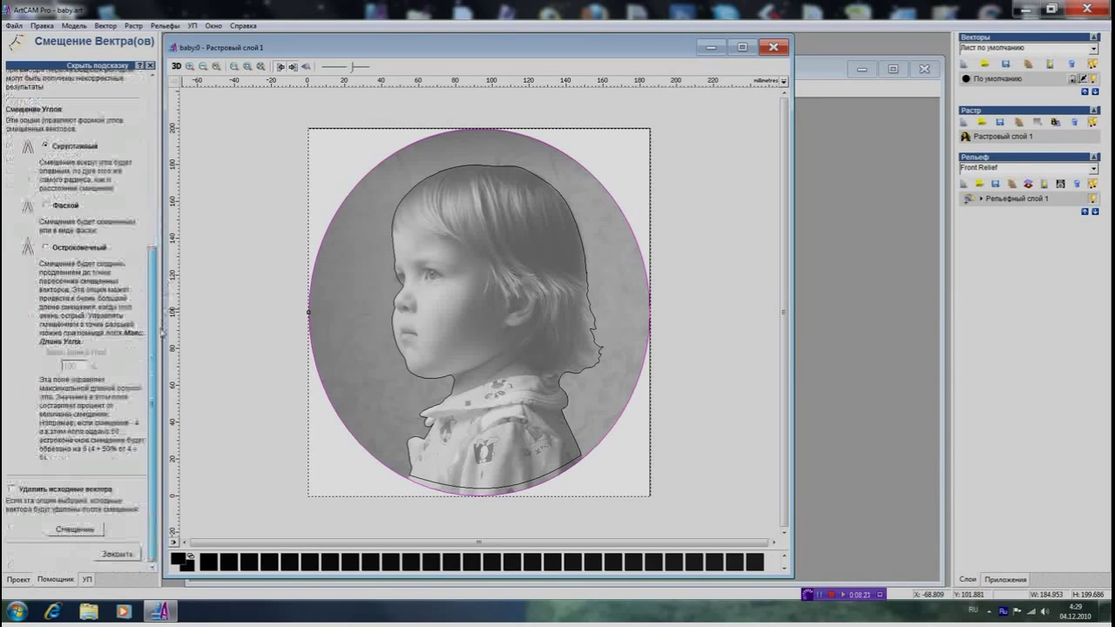
{"action": "left_click", "coordinate": [92, 531]}
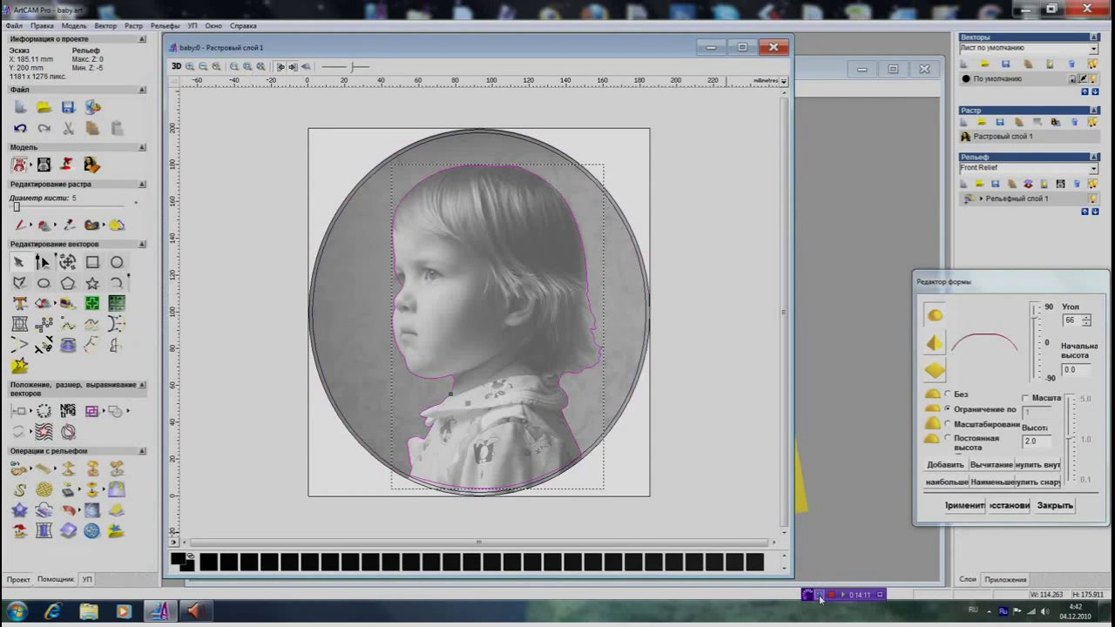
Step: Add a round dome shape to the relief over the silhouette vector, with no height limit and an angle of 22 degrees
{"action": "left_click", "coordinate": [177, 67]}
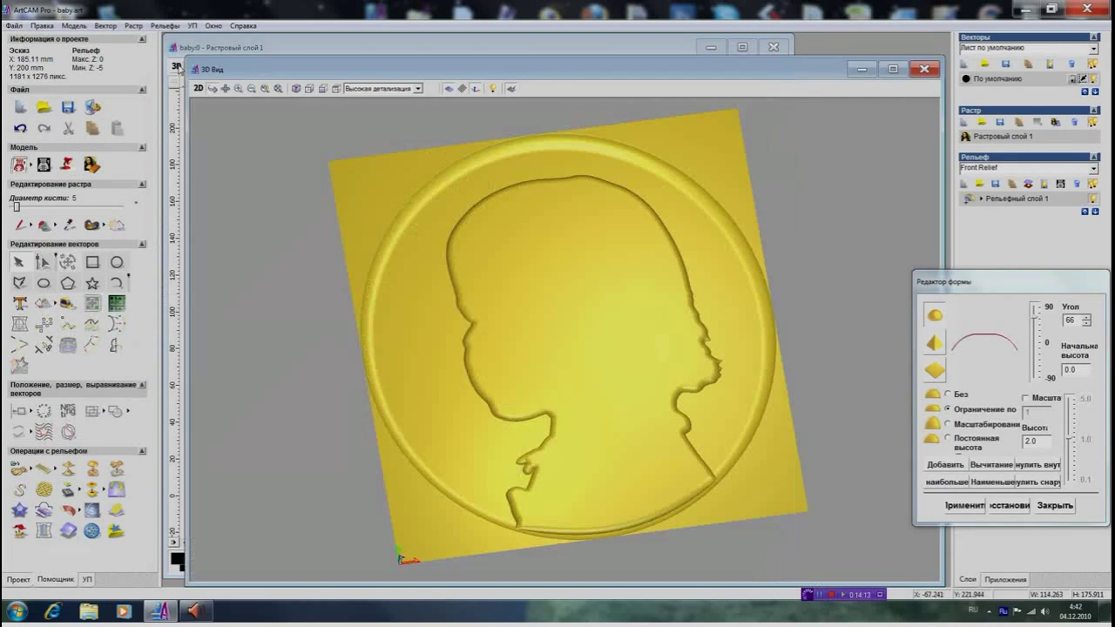
{"action": "mouse_move", "coordinate": [653, 479]}
{"action": "left_mouse_down"}
{"action": "mouse_move", "coordinate": [667, 391]}
{"action": "mouse_move", "coordinate": [694, 343]}
{"action": "mouse_move", "coordinate": [699, 352]}
{"action": "mouse_move", "coordinate": [652, 398]}
{"action": "mouse_move", "coordinate": [642, 477]}
{"action": "left_mouse_up"}
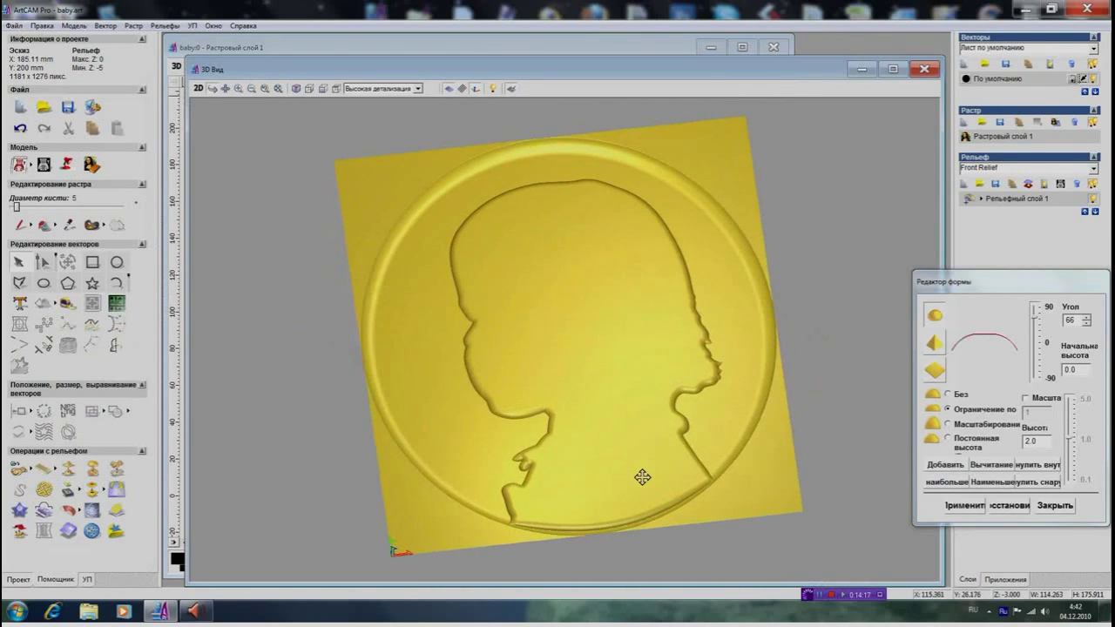
{"action": "left_click", "coordinate": [199, 88]}
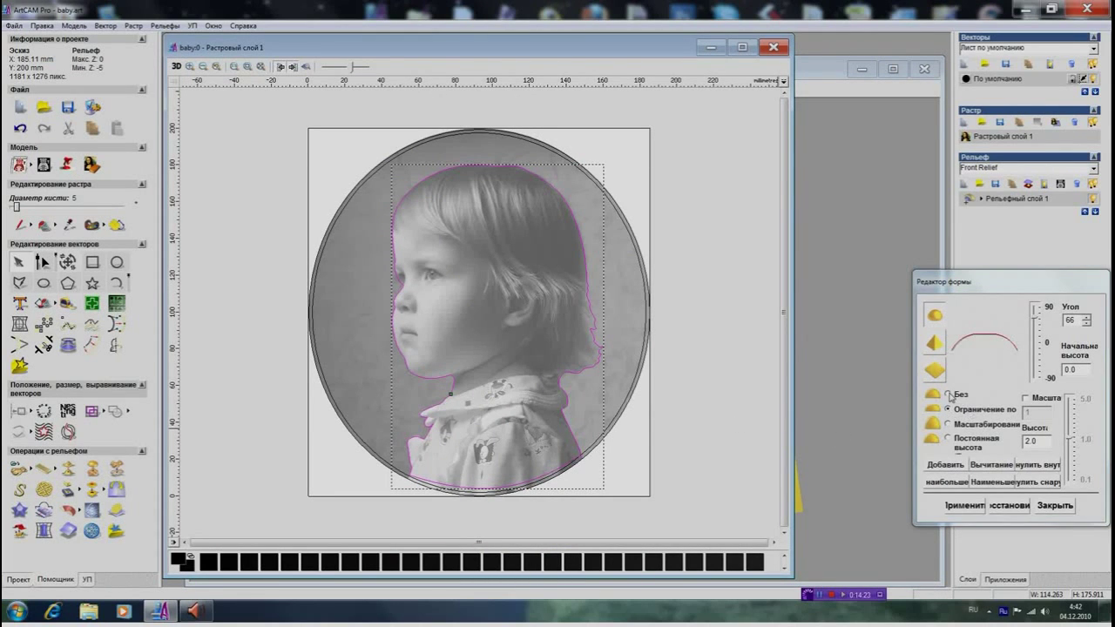
{"action": "left_click", "coordinate": [949, 395]}
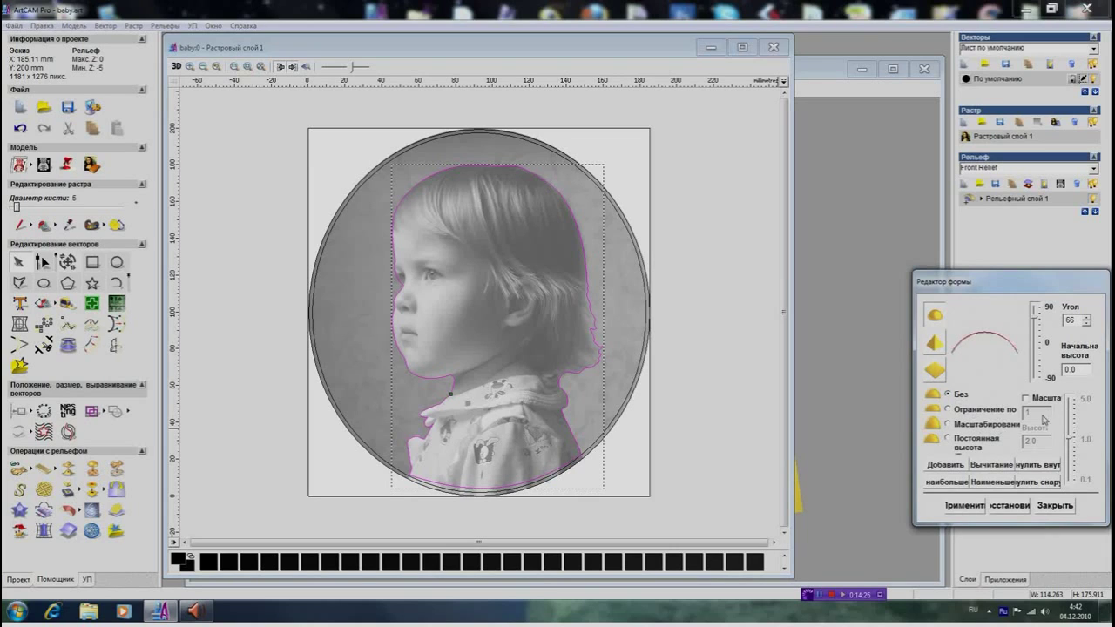
{"action": "left_click_drag", "start_coordinate": [1036, 325], "coordinate": [1038, 335]}
{"action": "left_click_drag", "start_coordinate": [1036, 334], "coordinate": [1038, 339]}
{"action": "left_click", "coordinate": [956, 466]}
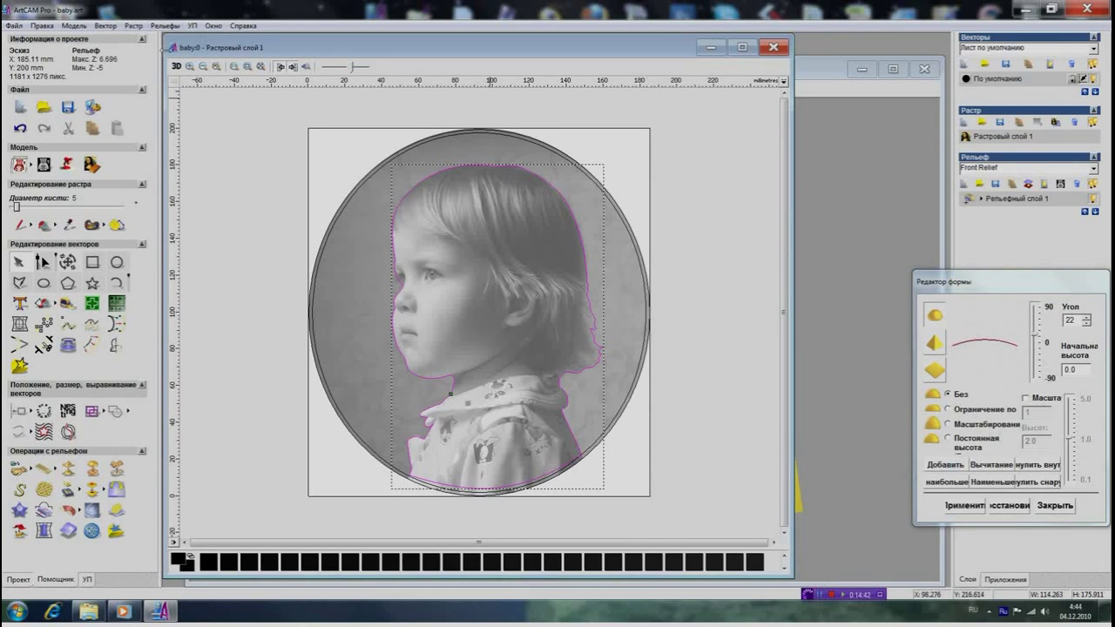
Step: Inspect the domed silhouette in 3D and close the shape editor
{"action": "left_click", "coordinate": [176, 65]}
{"action": "left_click_drag", "start_coordinate": [432, 398], "coordinate": [587, 410]}
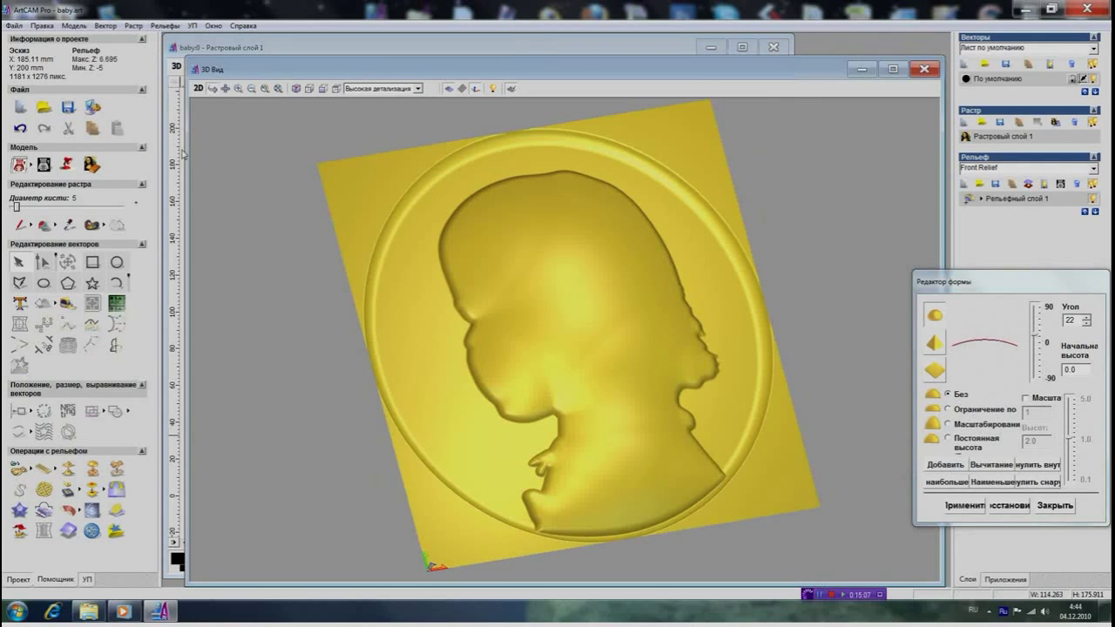
{"action": "left_click", "coordinate": [200, 89]}
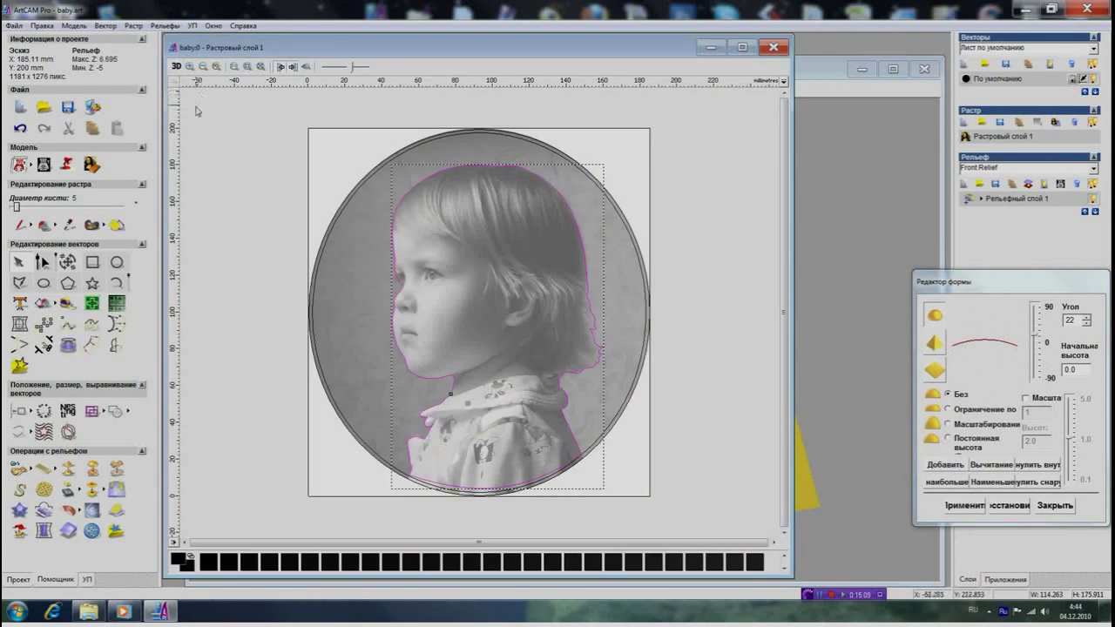
{"action": "left_click", "coordinate": [357, 68]}
{"action": "left_click", "coordinate": [357, 68]}
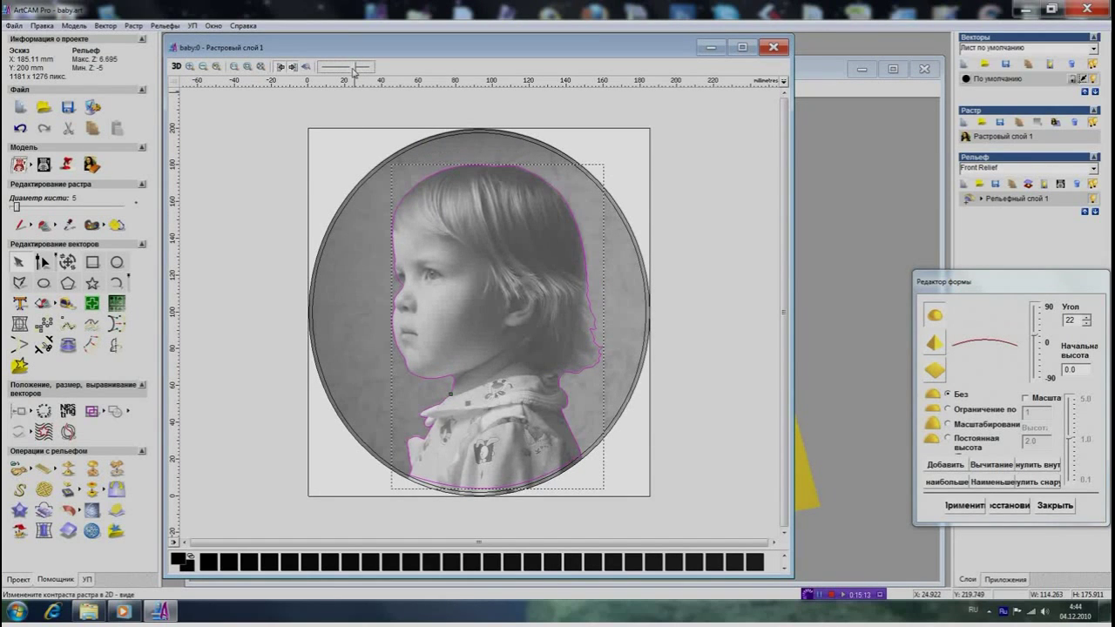
{"action": "left_click", "coordinate": [1055, 506]}
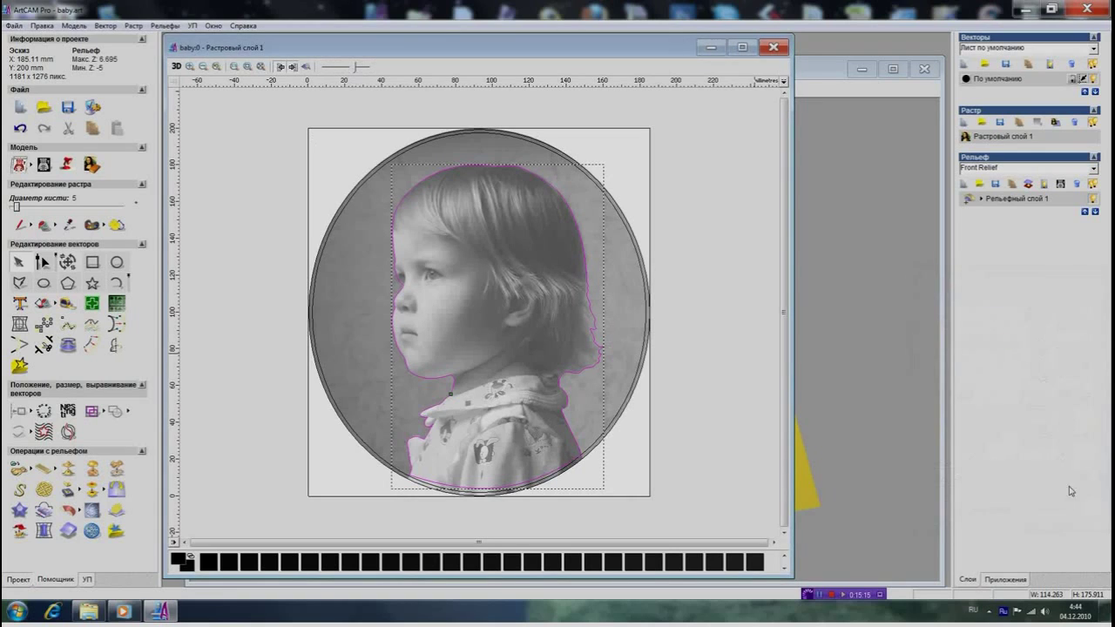
Step: Create a relief layer from the child photo bitmap with a height of 4.628 mm and view the combined relief in 3D
{"action": "left_click", "coordinate": [1055, 124]}
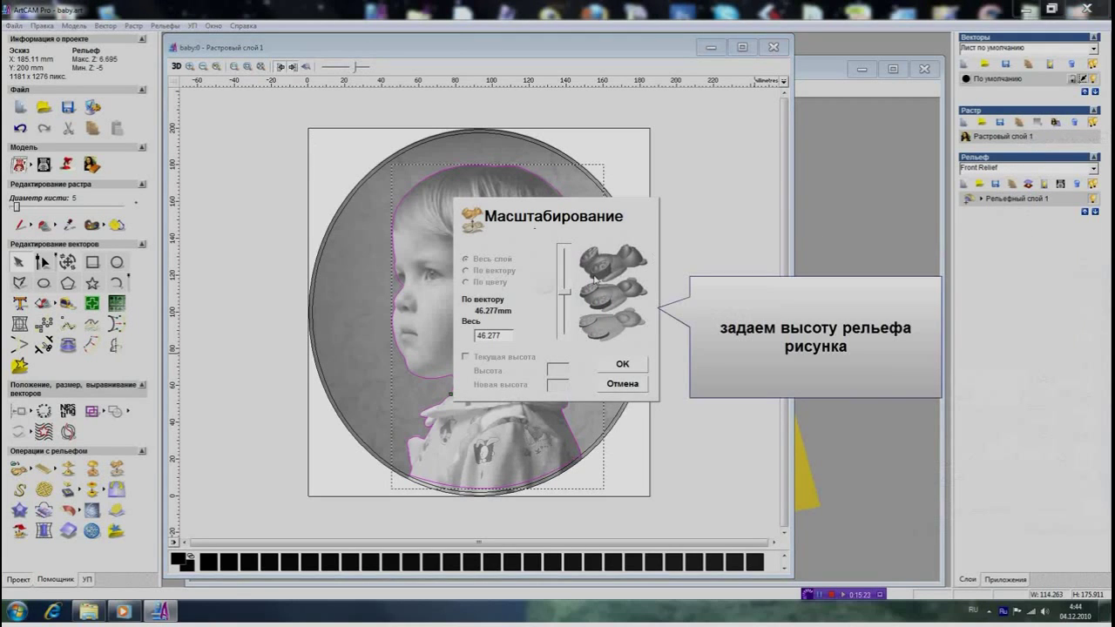
{"action": "left_click_drag", "start_coordinate": [567, 297], "coordinate": [566, 331]}
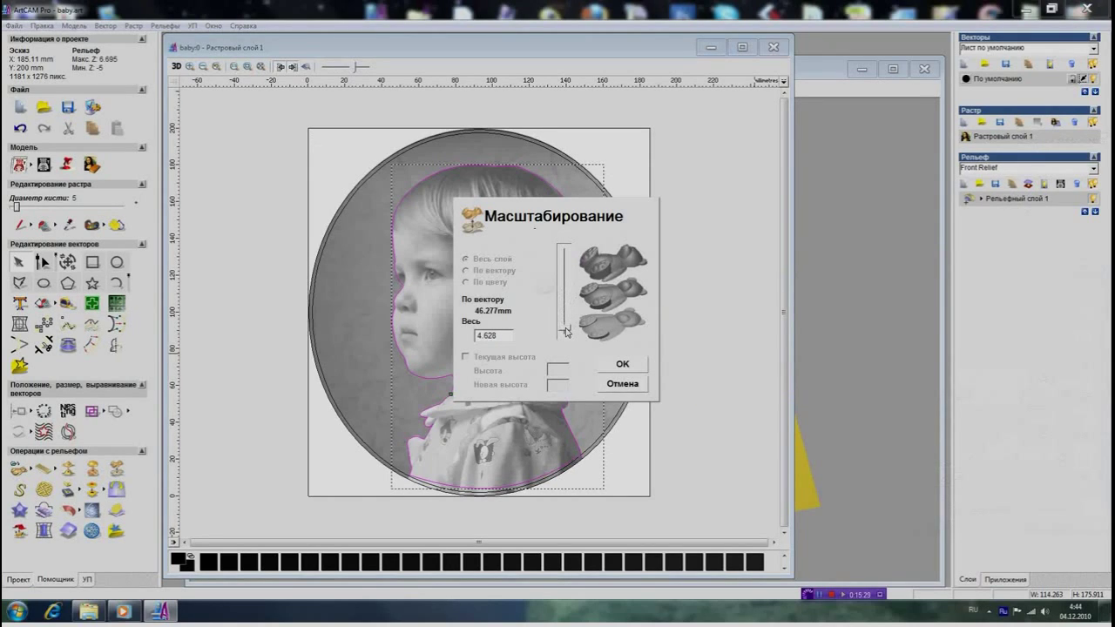
{"action": "left_click", "coordinate": [621, 364]}
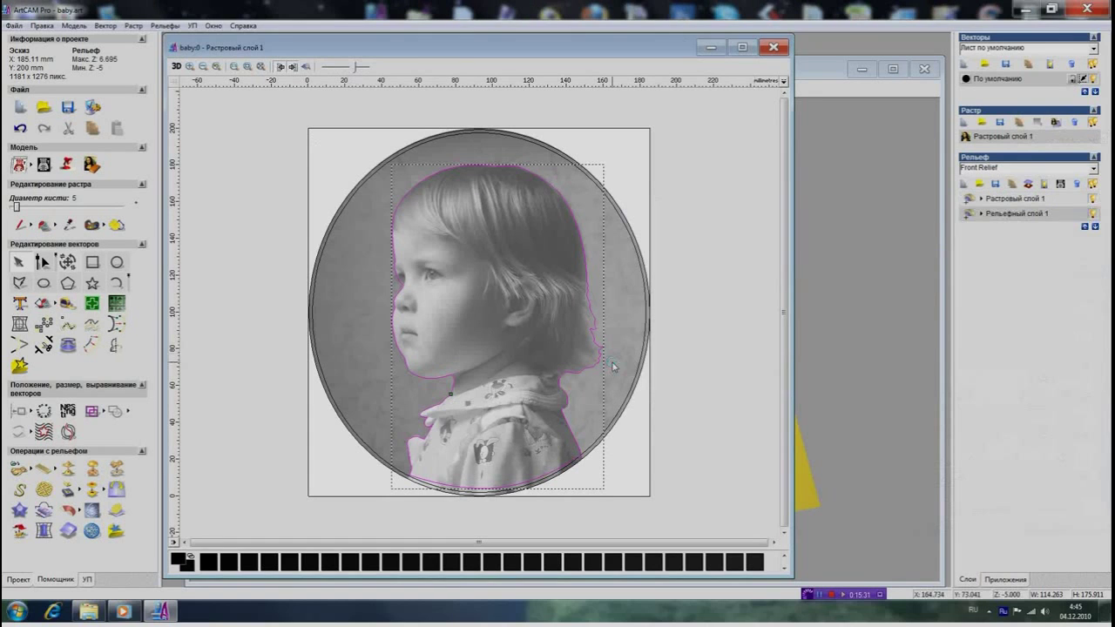
{"action": "left_click", "coordinate": [176, 67]}
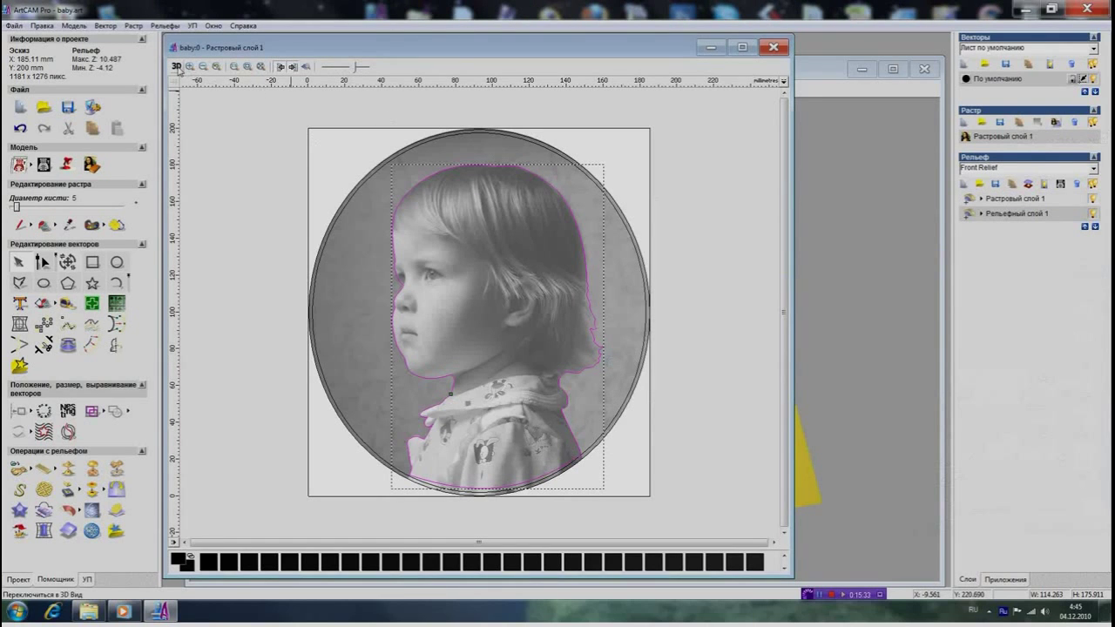
{"action": "left_click_drag", "start_coordinate": [628, 475], "coordinate": [624, 508]}
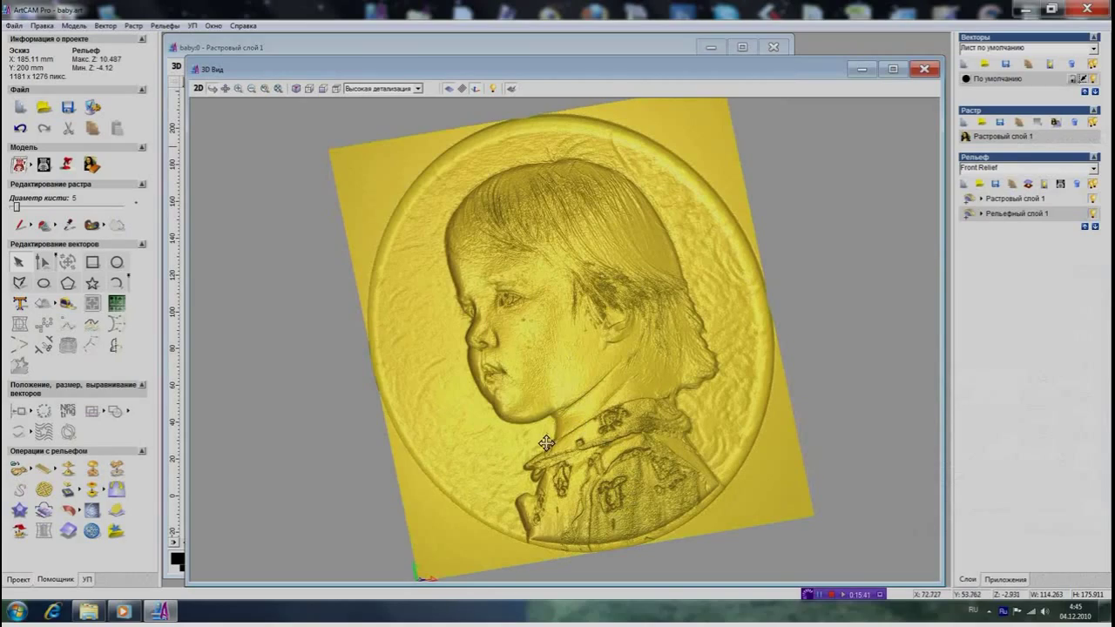
{"action": "scroll", "coordinate": [571, 324], "scroll_direction": "up", "scroll_amount": 2}
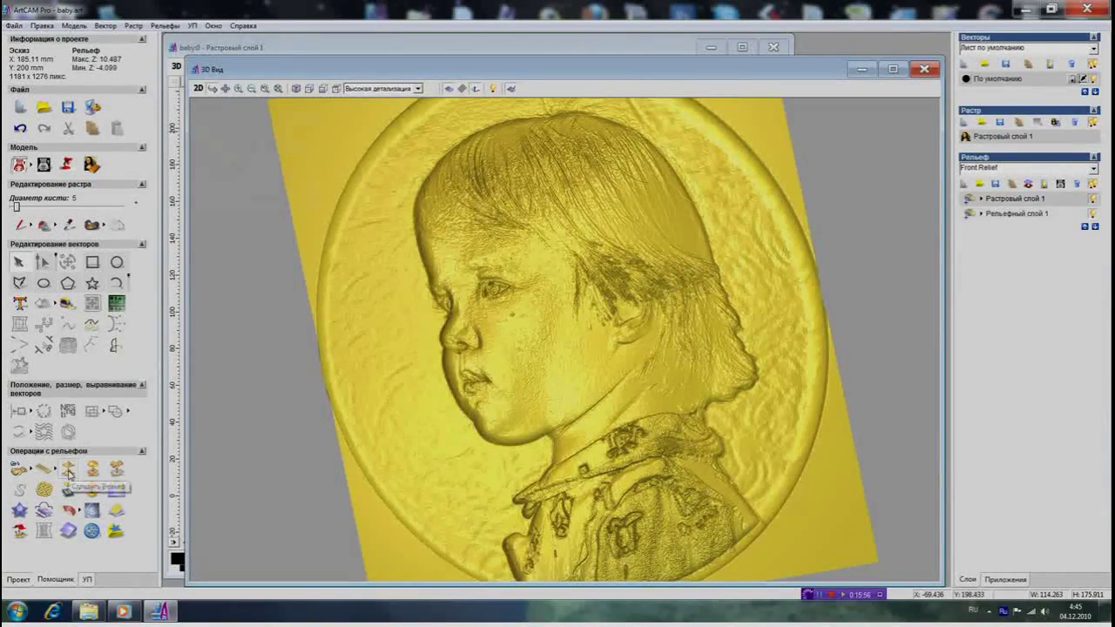
Step: Smooth the whole photo relief layer three times with one pass each, and undo the last smoothing
{"action": "left_click", "coordinate": [68, 469]}
{"action": "left_click", "coordinate": [274, 196]}
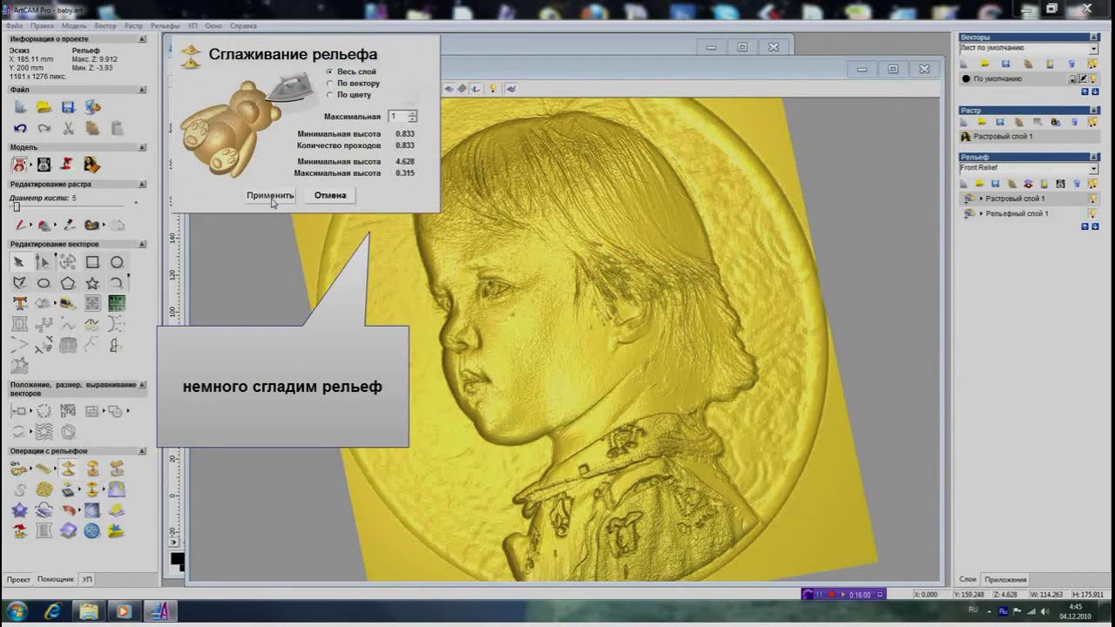
{"action": "left_click", "coordinate": [272, 201]}
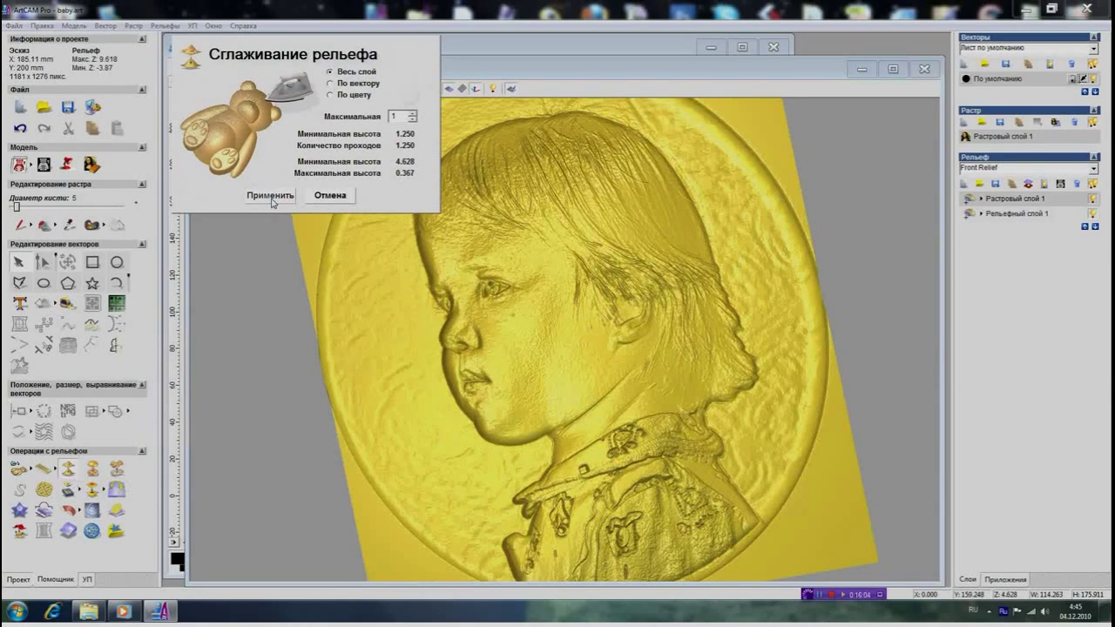
{"action": "left_click", "coordinate": [272, 197]}
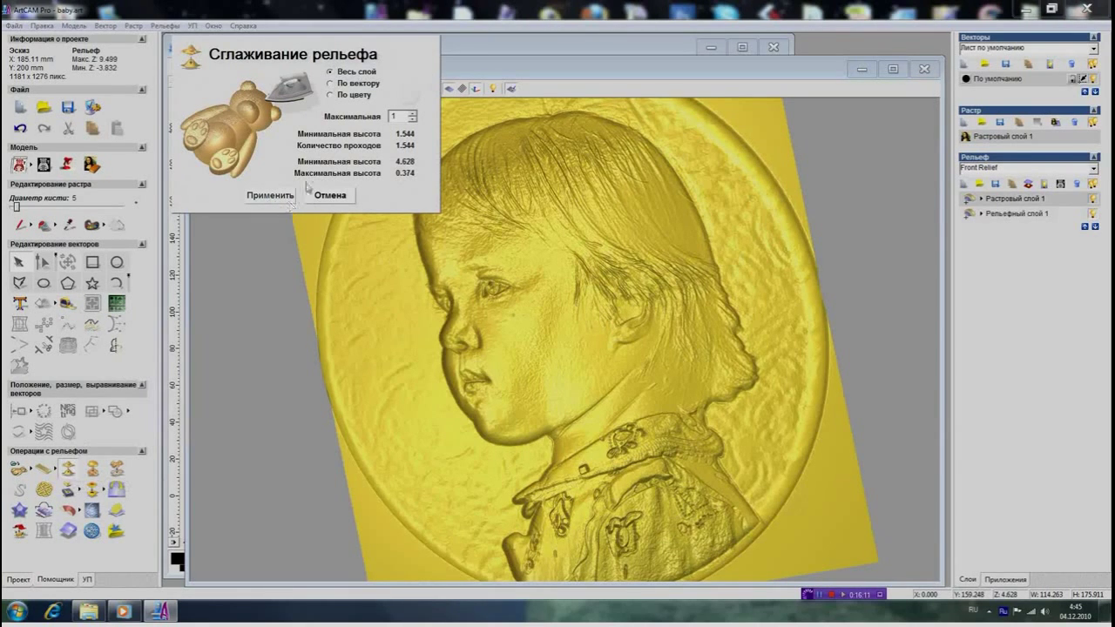
{"action": "left_click", "coordinate": [321, 197]}
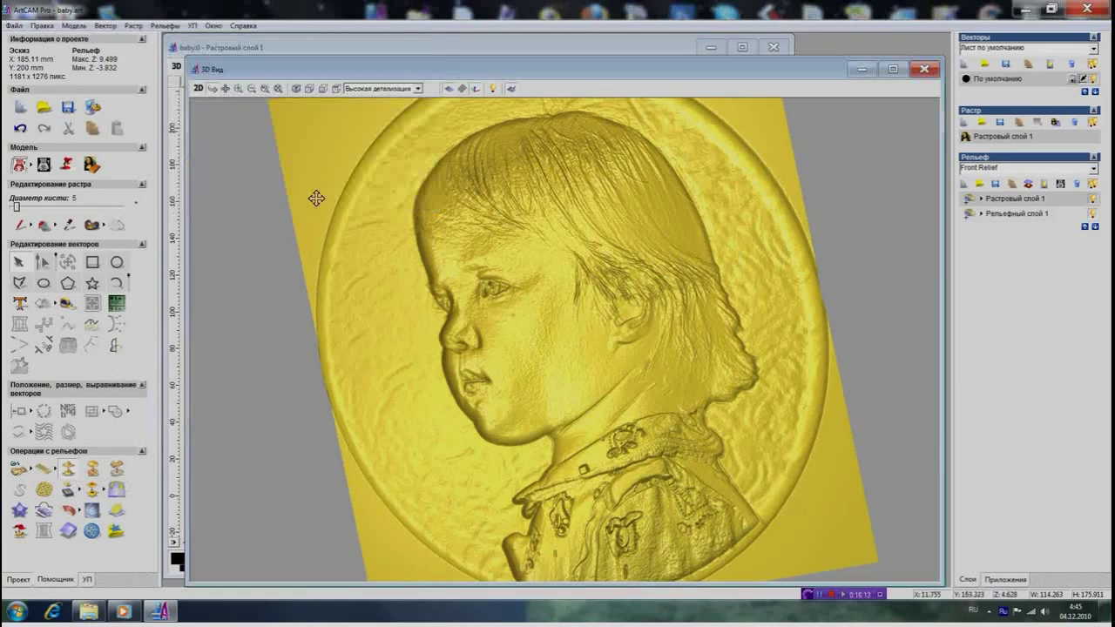
{"action": "left_click", "coordinate": [21, 130]}
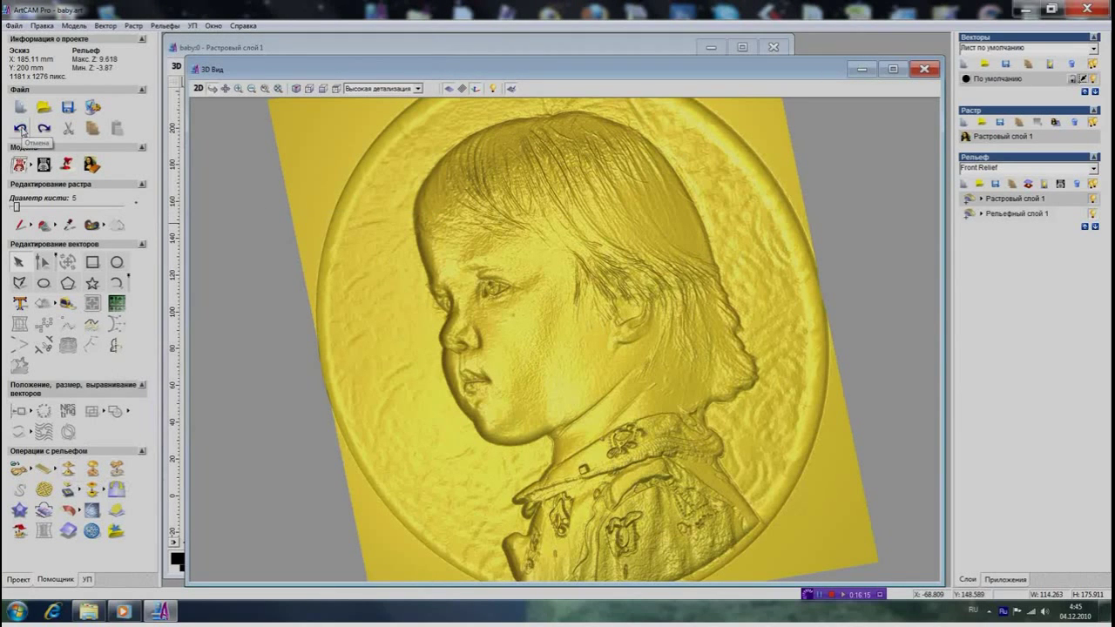
Step: Open the Interactive Sculptor with the face in close-up and shade the relief with the 2D view colours
{"action": "left_click_drag", "start_coordinate": [498, 349], "coordinate": [470, 349]}
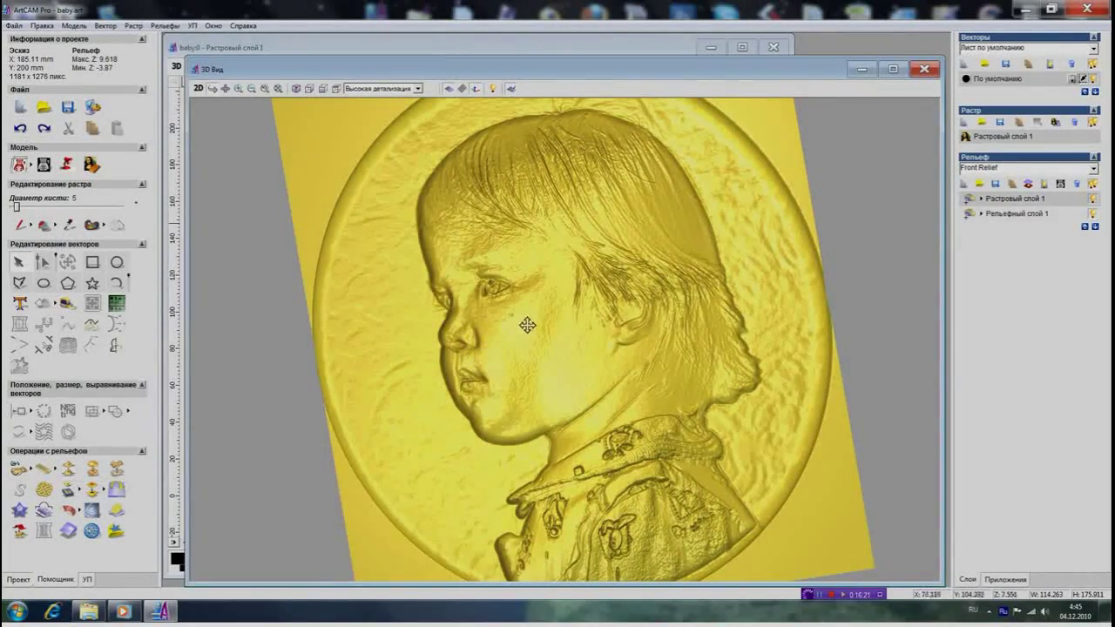
{"action": "scroll", "coordinate": [549, 481], "scroll_direction": "up", "scroll_amount": 3}
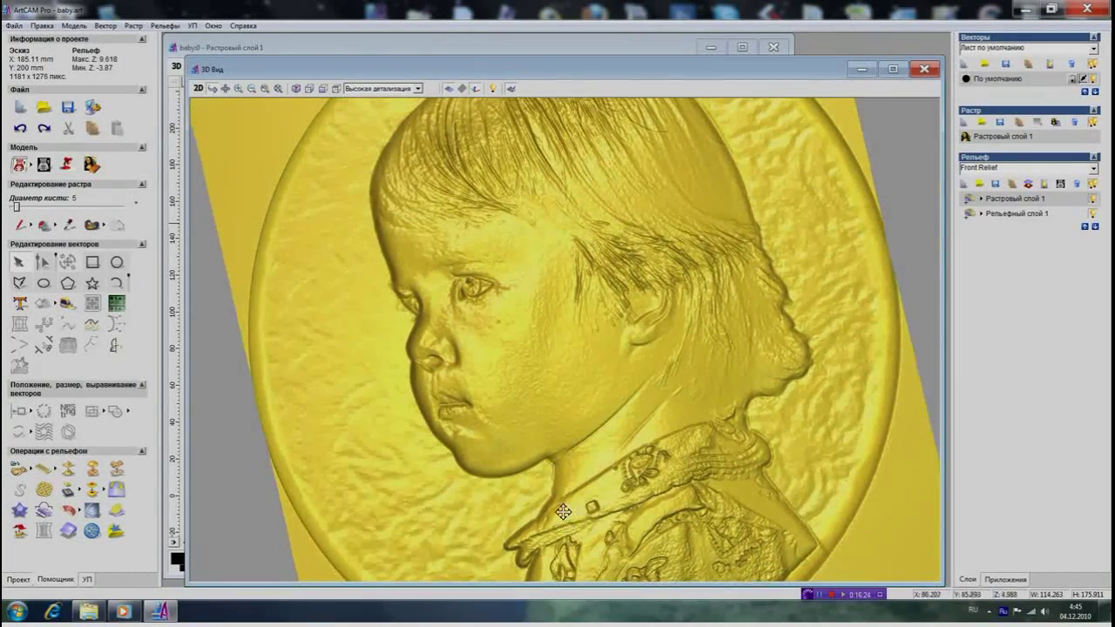
{"action": "middle_click_drag", "start_coordinate": [565, 313], "coordinate": [527, 376]}
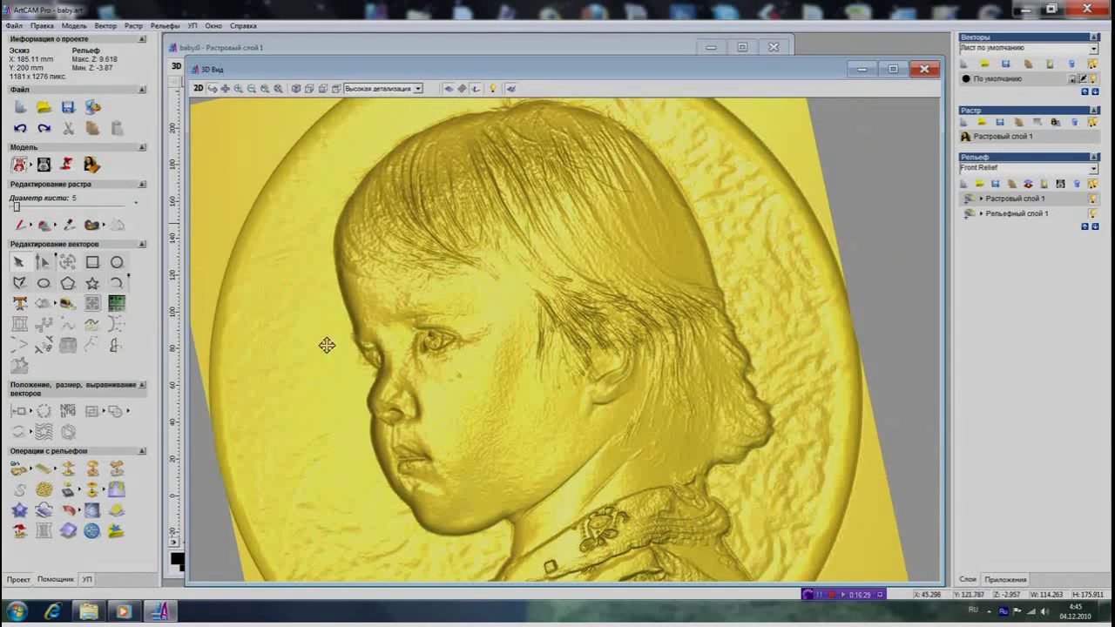
{"action": "left_click", "coordinate": [92, 510]}
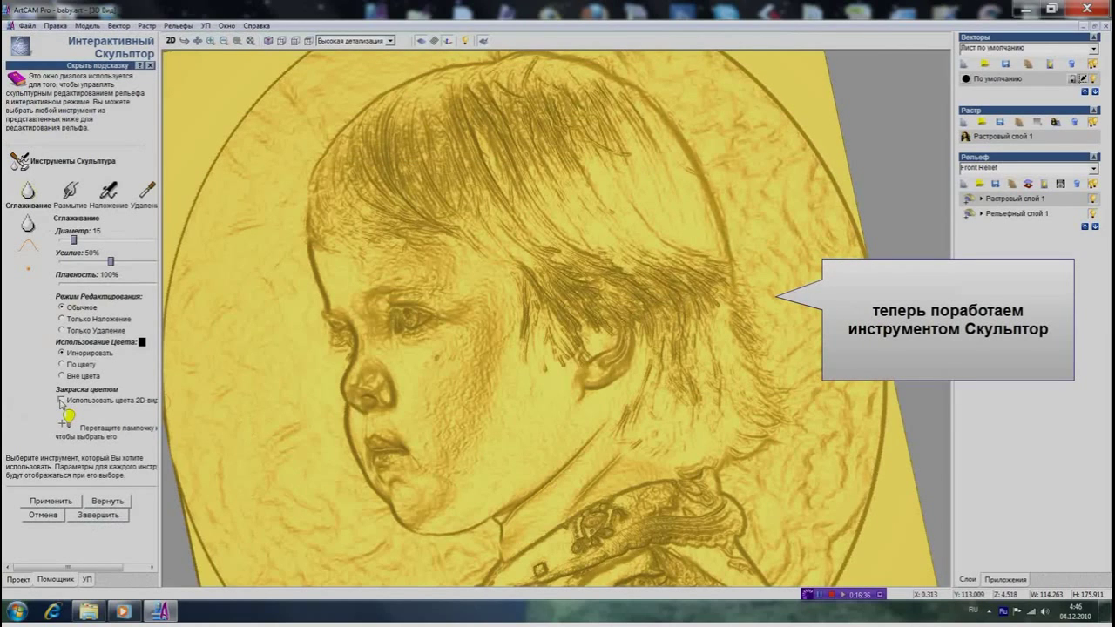
{"action": "left_click_drag", "start_coordinate": [161, 394], "coordinate": [240, 390]}
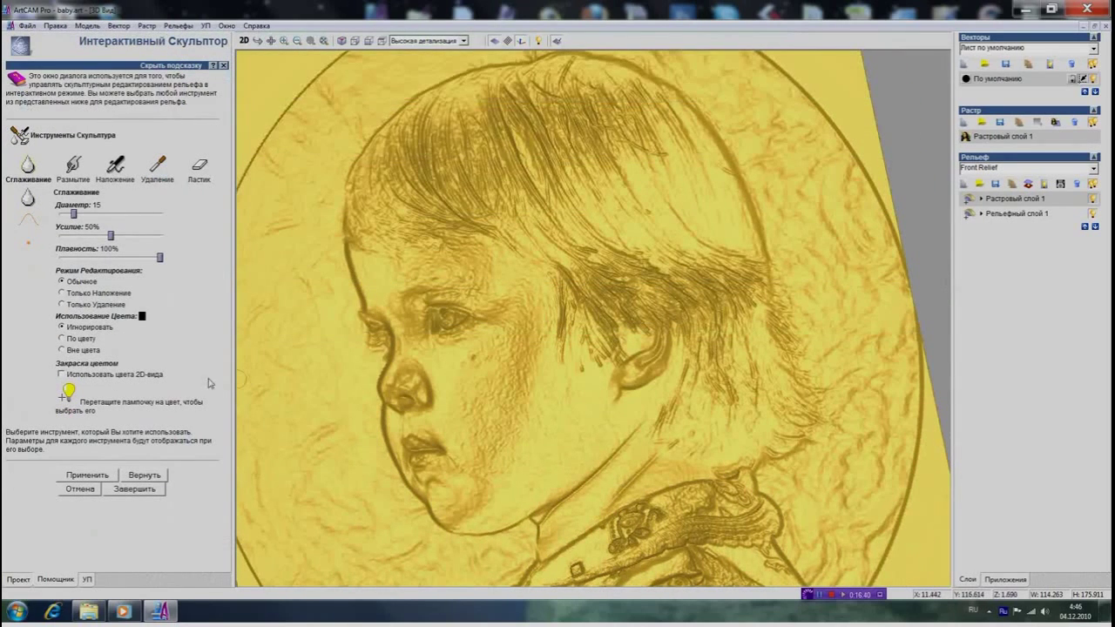
{"action": "left_click", "coordinate": [61, 374]}
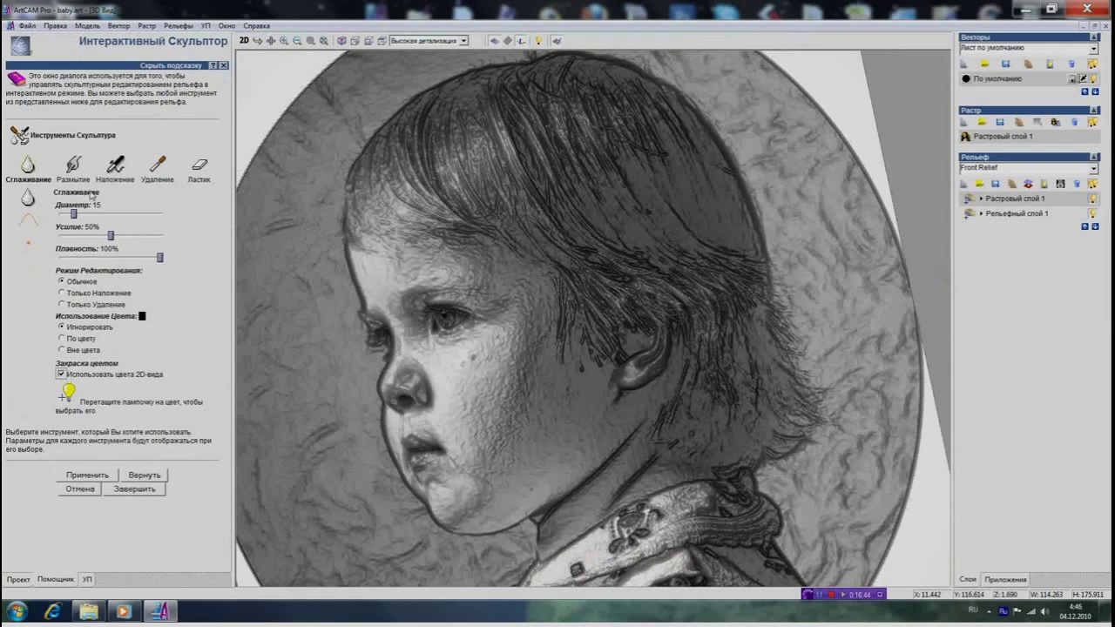
Step: Choose the Smudge sculpting tool and set its diameter to 17 and strength to 1% for smoothing the face
{"action": "left_click", "coordinate": [74, 174]}
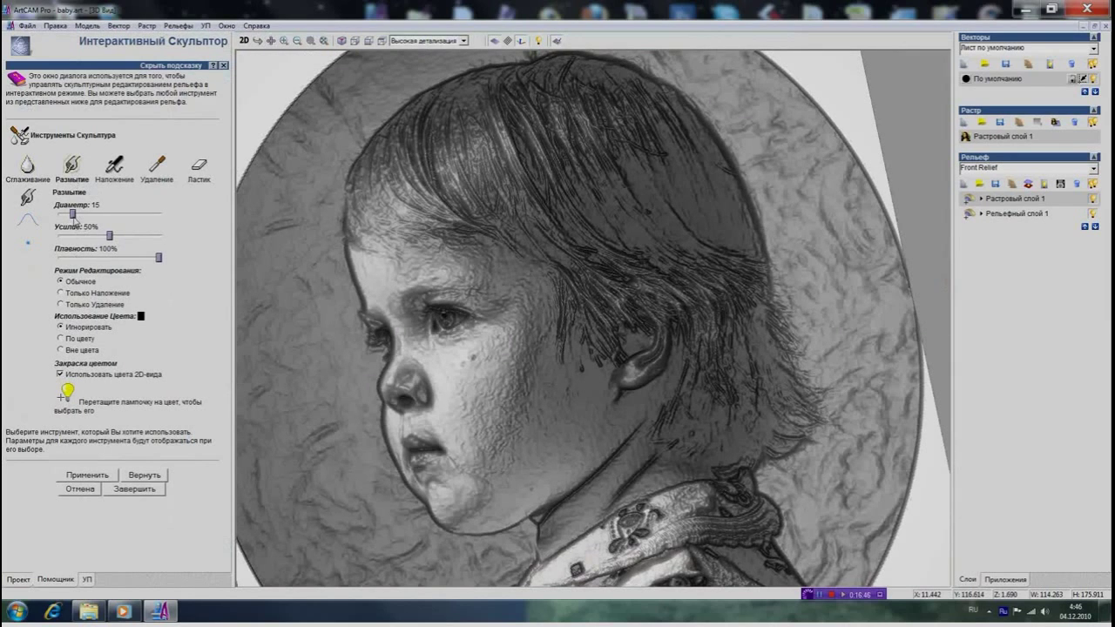
{"action": "left_click_drag", "start_coordinate": [110, 236], "coordinate": [63, 241]}
{"action": "left_click", "coordinate": [90, 215]}
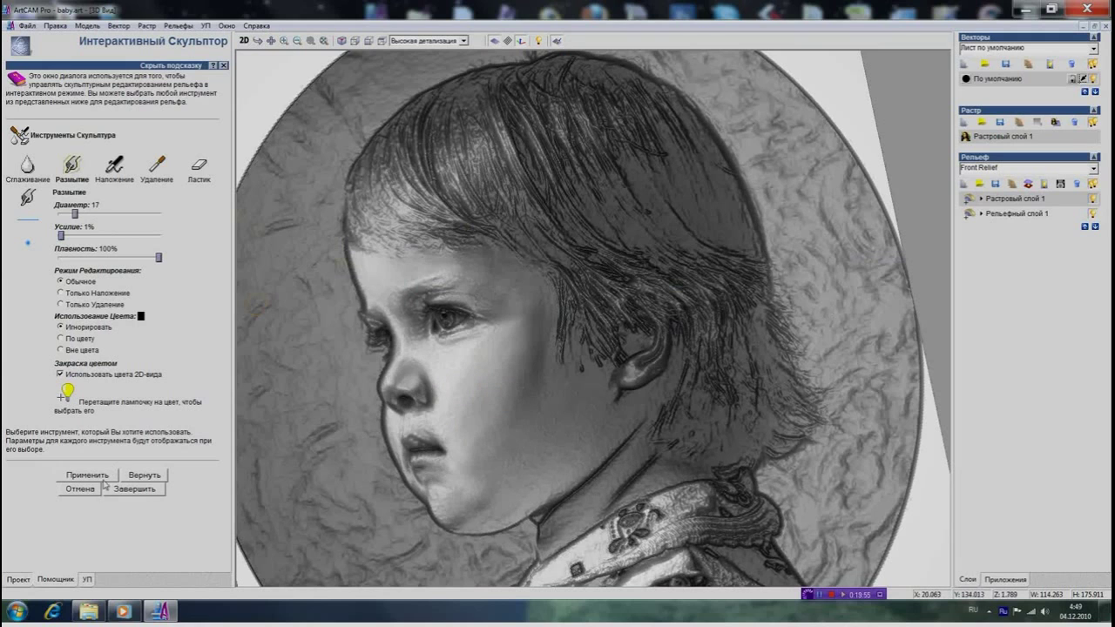
Step: Apply the Smudge strokes made on the face and finish the sculpting session to view the relief in 3D
{"action": "left_click", "coordinate": [88, 476]}
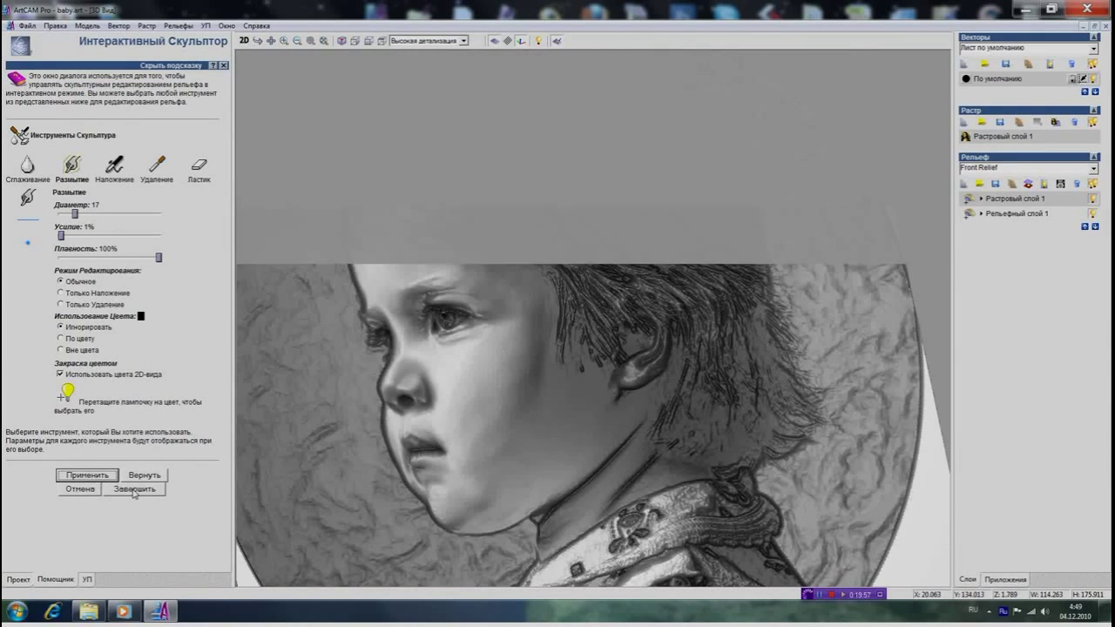
{"action": "left_click", "coordinate": [134, 489]}
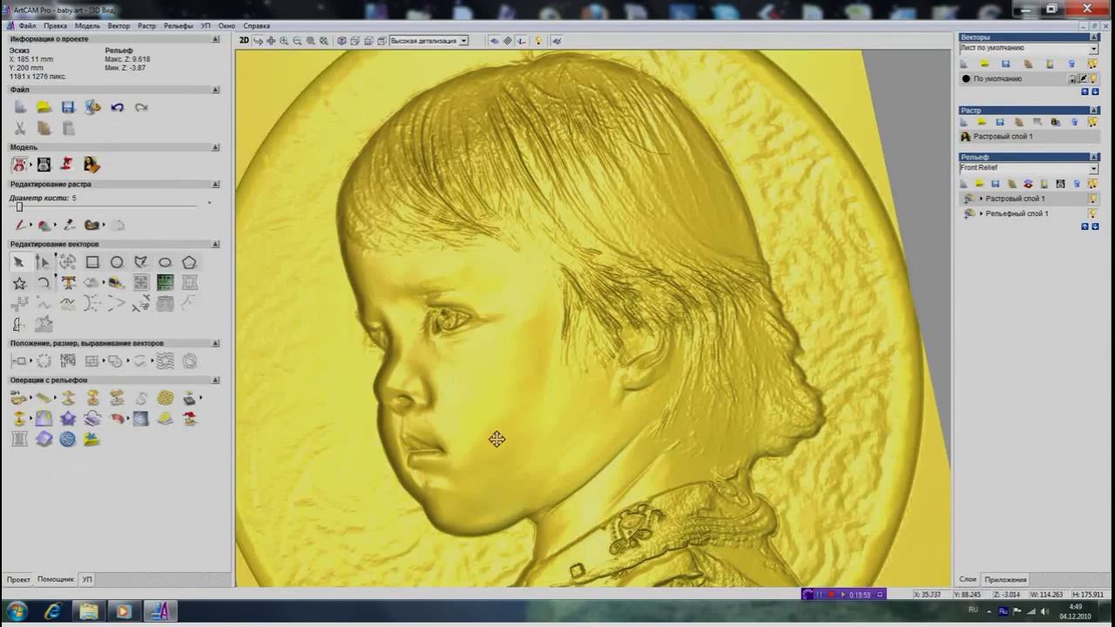
{"action": "left_click_drag", "start_coordinate": [542, 500], "coordinate": [514, 480]}
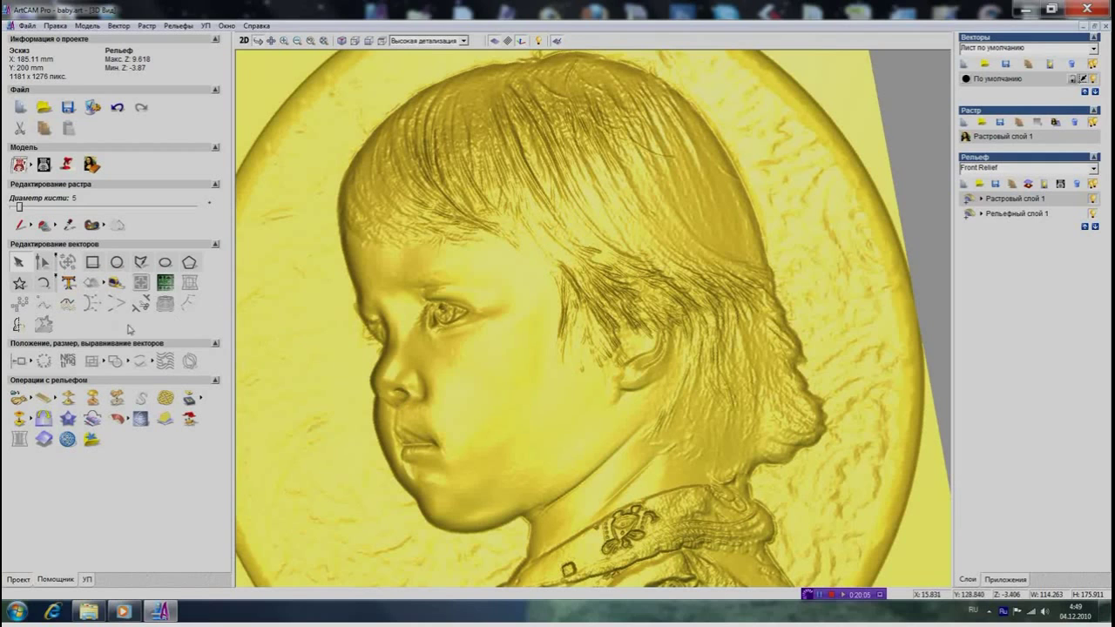
Step: Sculpt the relief again with the Smudge tool at diameter 41 and strength 1%, and finish the sculpting session
{"action": "left_click", "coordinate": [141, 419]}
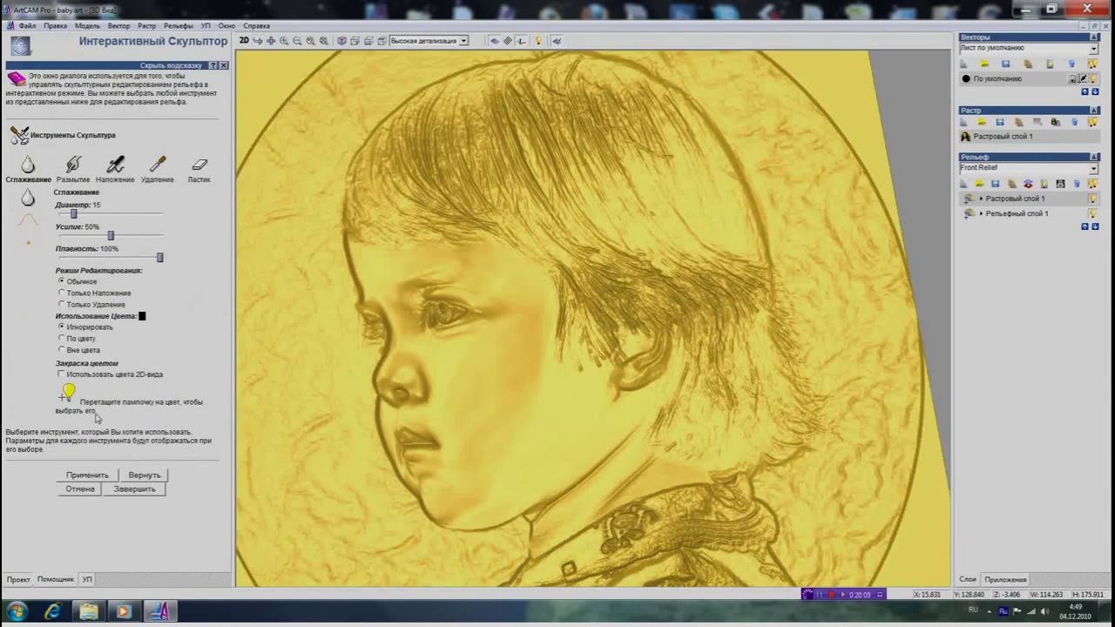
{"action": "left_click", "coordinate": [113, 167]}
{"action": "left_click_drag", "start_coordinate": [64, 216], "coordinate": [60, 215]}
{"action": "left_click", "coordinate": [61, 236]}
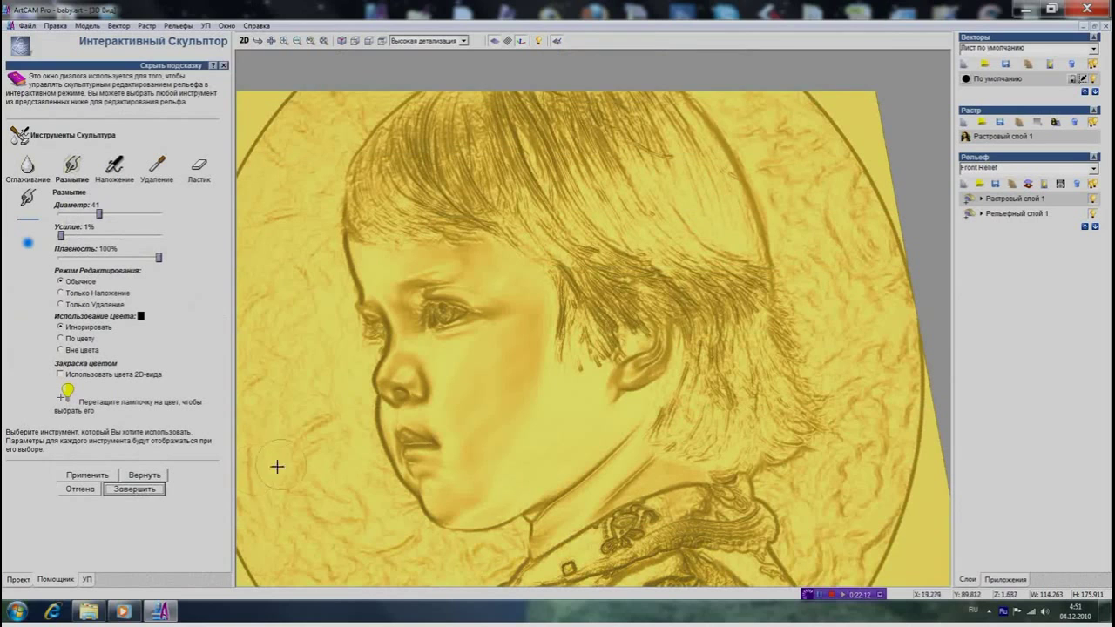
{"action": "left_click", "coordinate": [143, 491]}
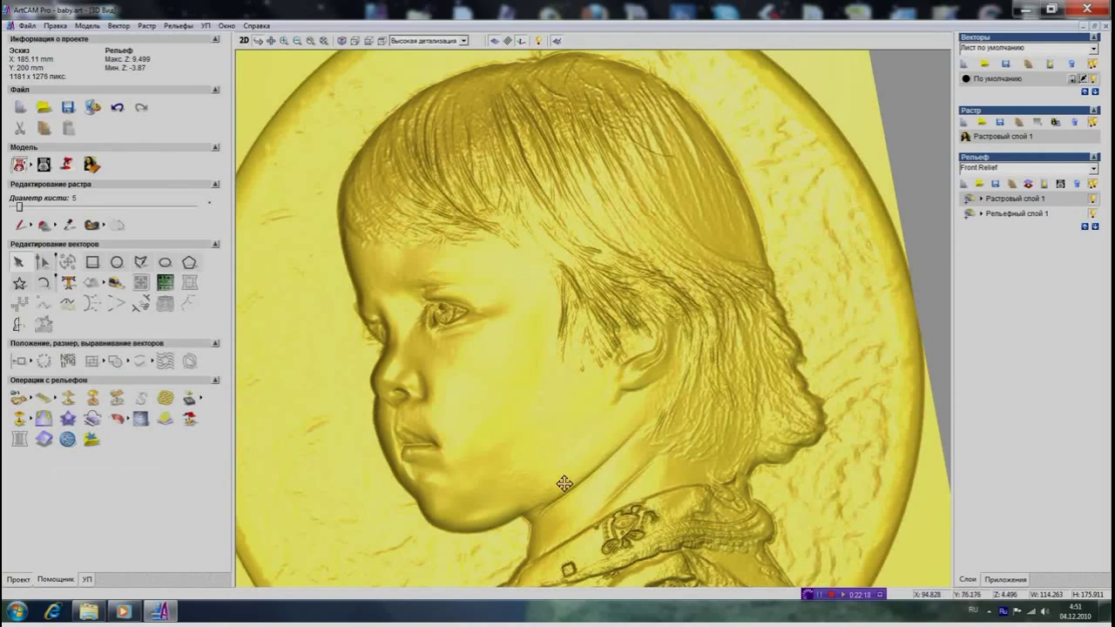
Step: Examine the sculpted portrait from several angles, both as a whole and with the face in close-up
{"action": "mouse_move", "coordinate": [595, 452]}
{"action": "left_mouse_down"}
{"action": "mouse_move", "coordinate": [667, 363]}
{"action": "mouse_move", "coordinate": [695, 364]}
{"action": "mouse_move", "coordinate": [619, 448]}
{"action": "mouse_move", "coordinate": [628, 470]}
{"action": "mouse_move", "coordinate": [642, 462]}
{"action": "mouse_move", "coordinate": [600, 446]}
{"action": "left_mouse_up"}
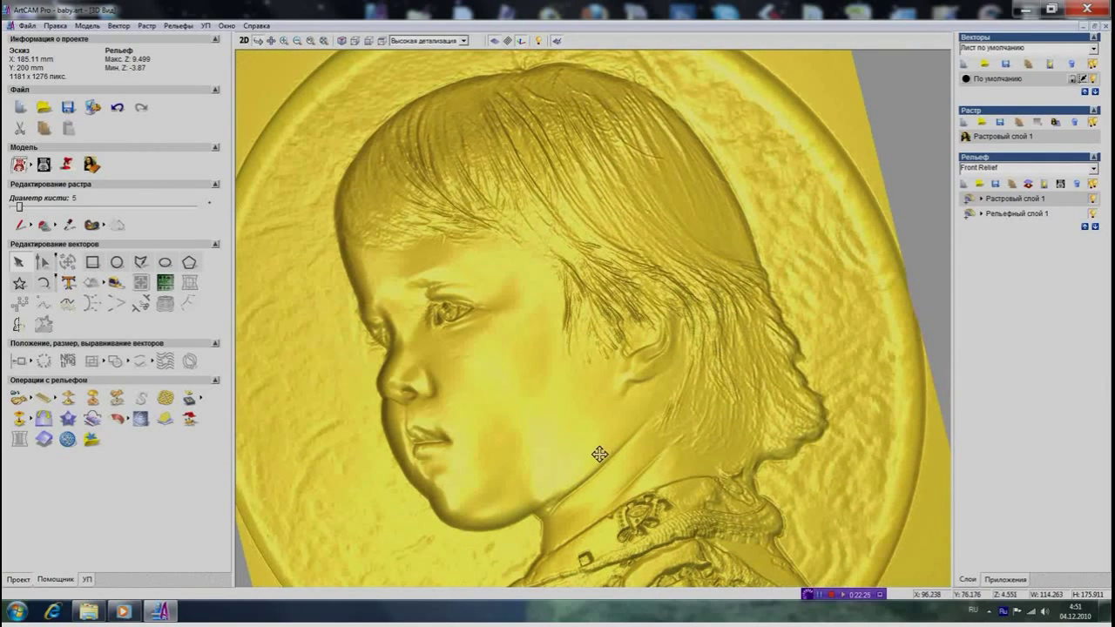
{"action": "scroll", "coordinate": [601, 455], "scroll_direction": "up", "scroll_amount": 1}
{"action": "scroll", "coordinate": [601, 455], "scroll_direction": "down", "scroll_amount": 3}
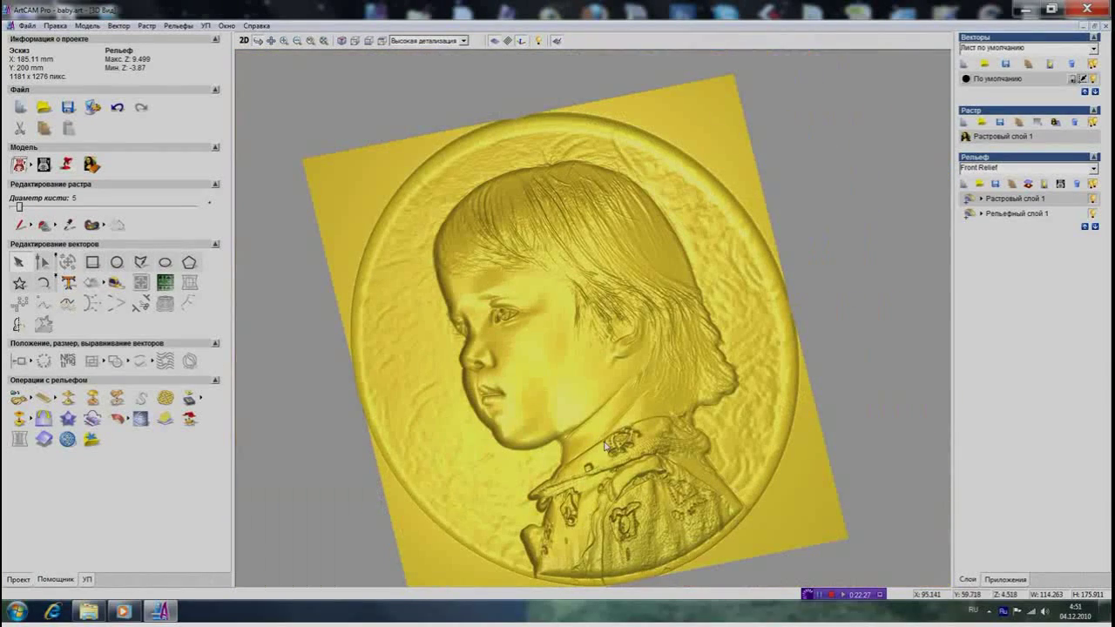
{"action": "left_click_drag", "start_coordinate": [610, 535], "coordinate": [594, 542]}
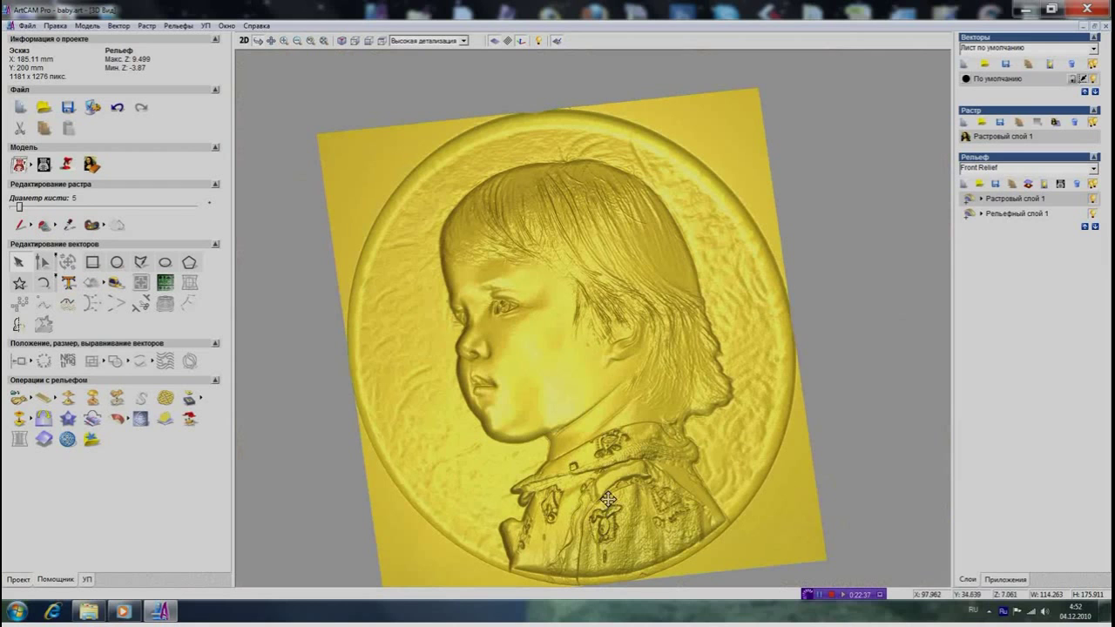
{"action": "left_click_drag", "start_coordinate": [579, 455], "coordinate": [619, 454]}
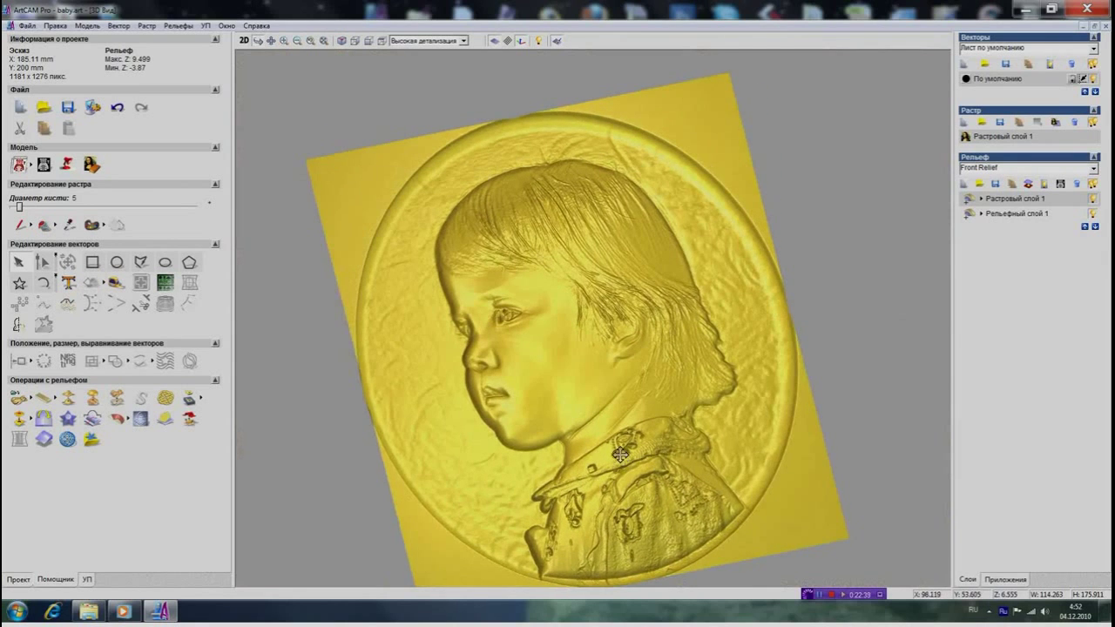
{"action": "scroll", "coordinate": [615, 454], "scroll_direction": "up", "scroll_amount": 1}
{"action": "scroll", "coordinate": [440, 394], "scroll_direction": "up", "scroll_amount": 1}
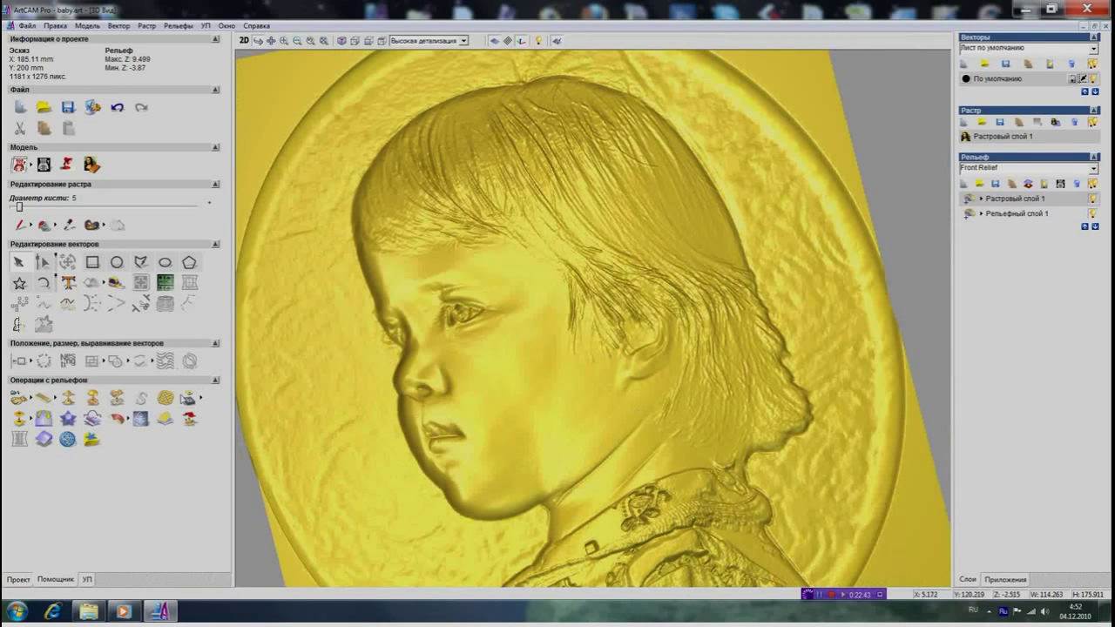
{"action": "left_click_drag", "start_coordinate": [448, 398], "coordinate": [421, 427]}
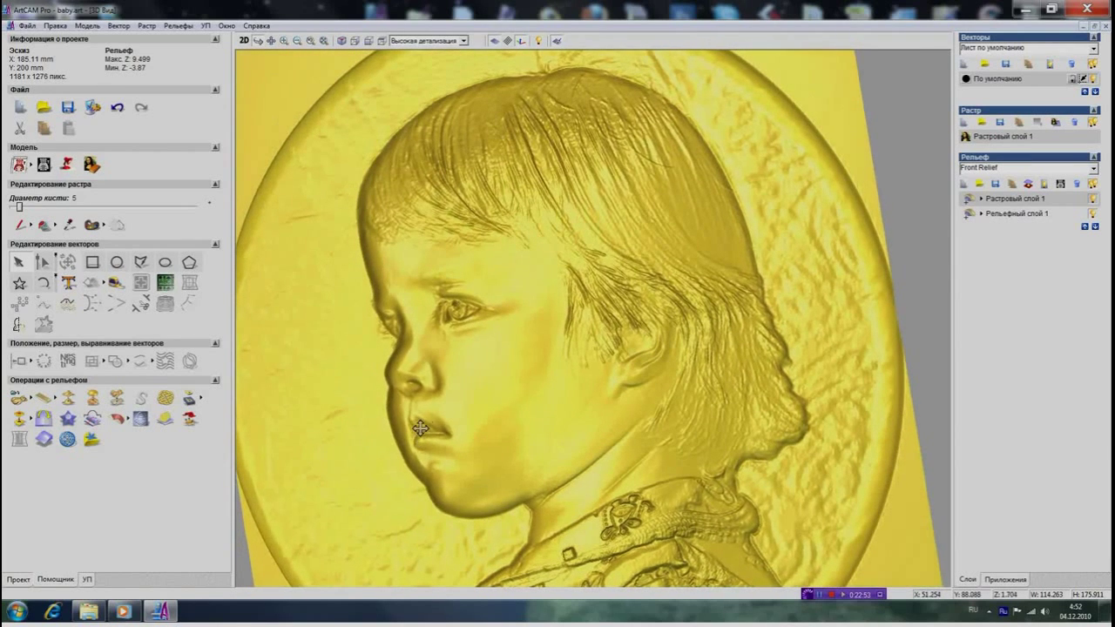
Step: Build up the relief with the Deposit sculpting tool at diameter 23 and strength 2% in 2D view colours, and finish with another sculpting session
{"action": "left_click", "coordinate": [118, 419]}
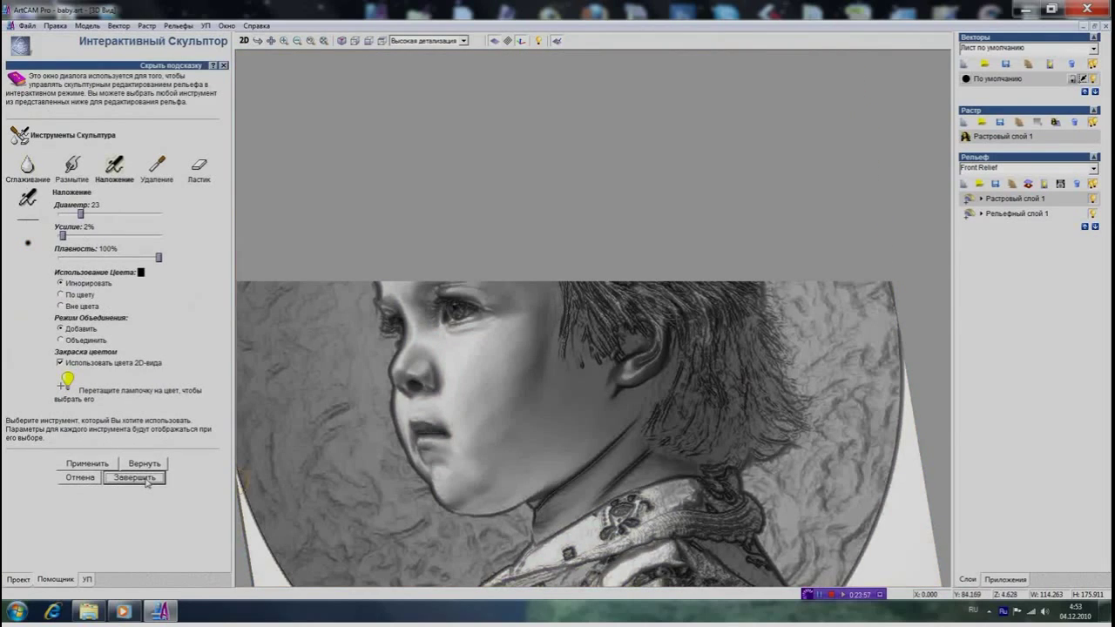
{"action": "left_click", "coordinate": [137, 488]}
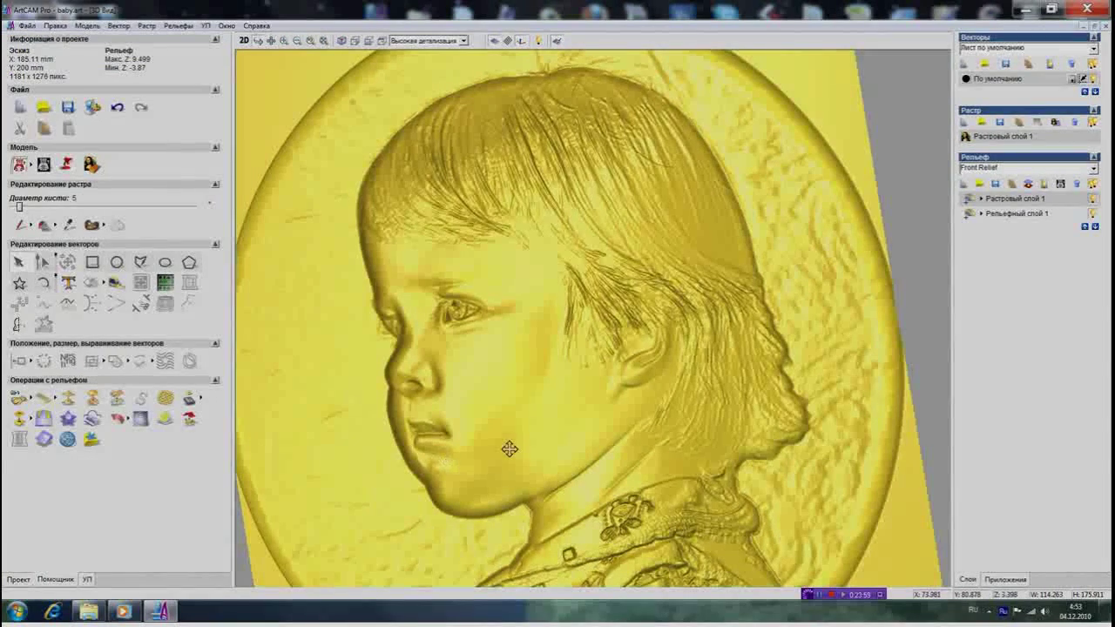
{"action": "left_click_drag", "start_coordinate": [560, 443], "coordinate": [612, 414]}
{"action": "left_click_drag", "start_coordinate": [640, 371], "coordinate": [540, 459]}
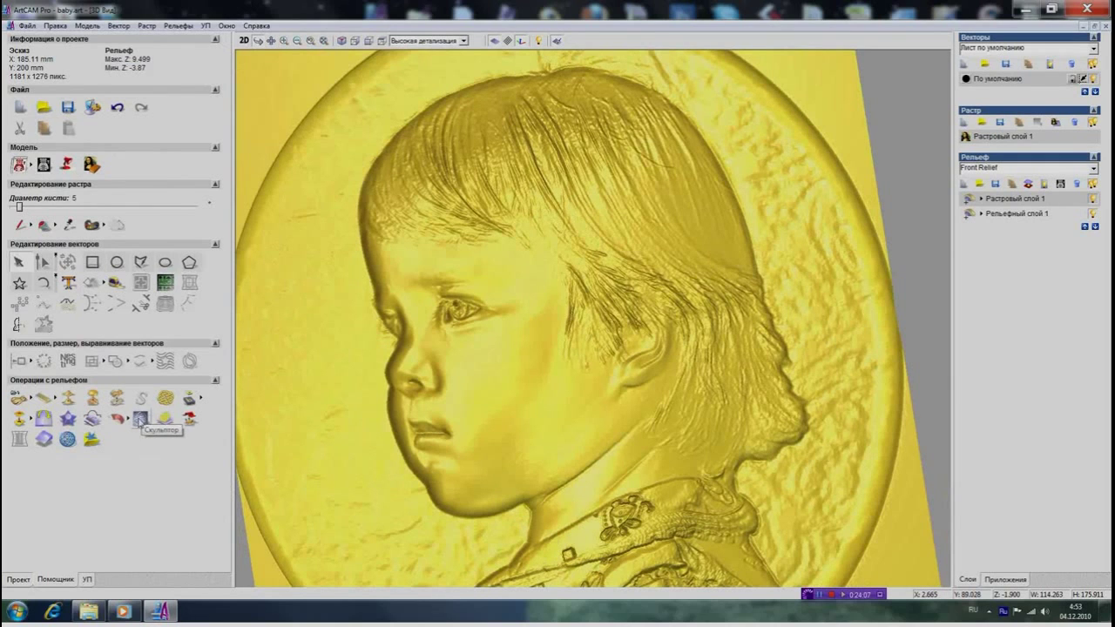
{"action": "left_click", "coordinate": [139, 419]}
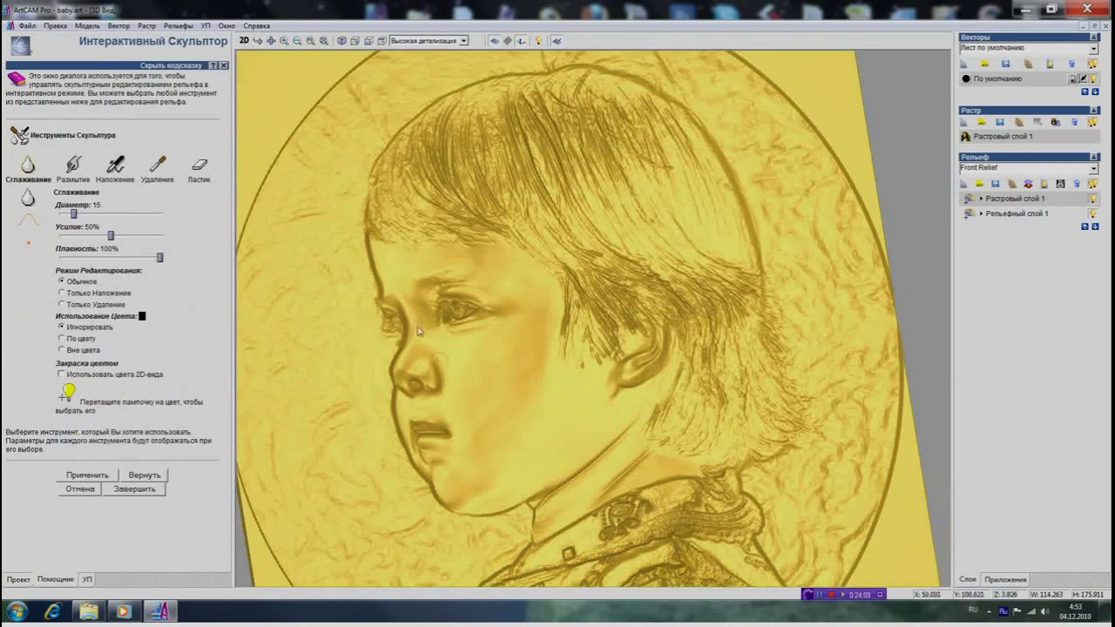
{"action": "left_click", "coordinate": [129, 489]}
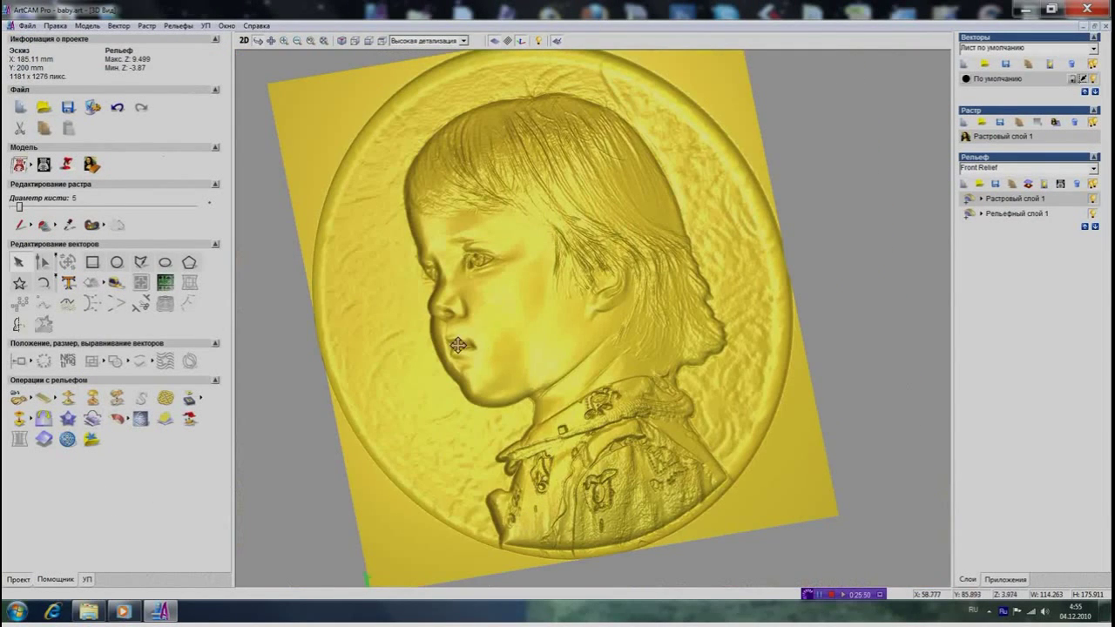
Step: Level the background between the inner oval and the child's silhouette by zeroing the relief inside both selected vectors with the Shape Editor
{"action": "left_click", "coordinate": [244, 41]}
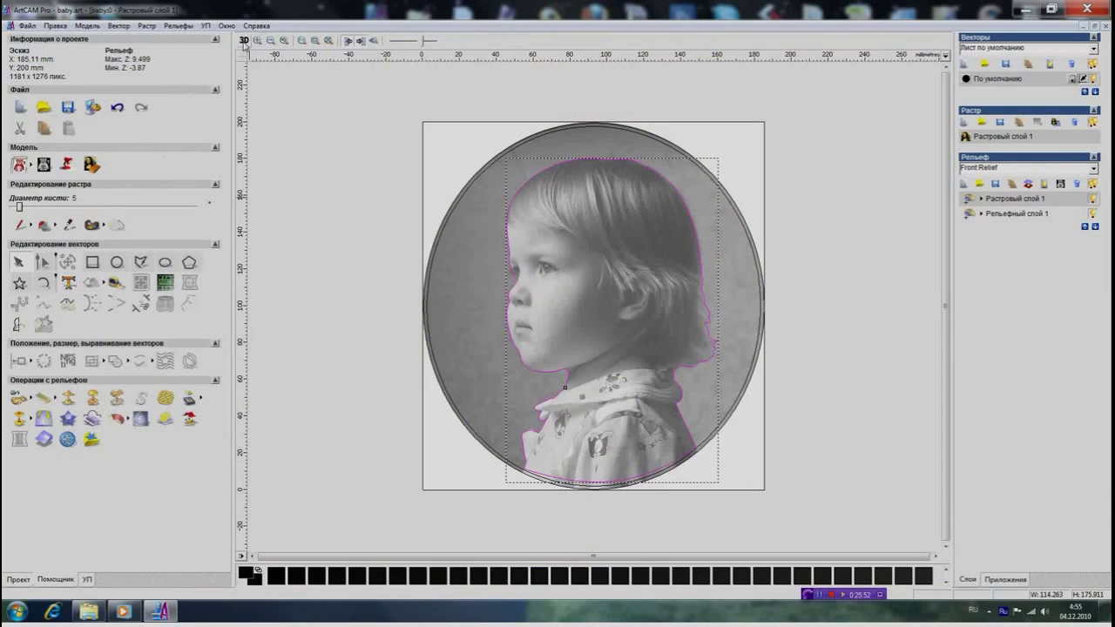
{"action": "left_click", "coordinate": [431, 348], "text": "shift"}
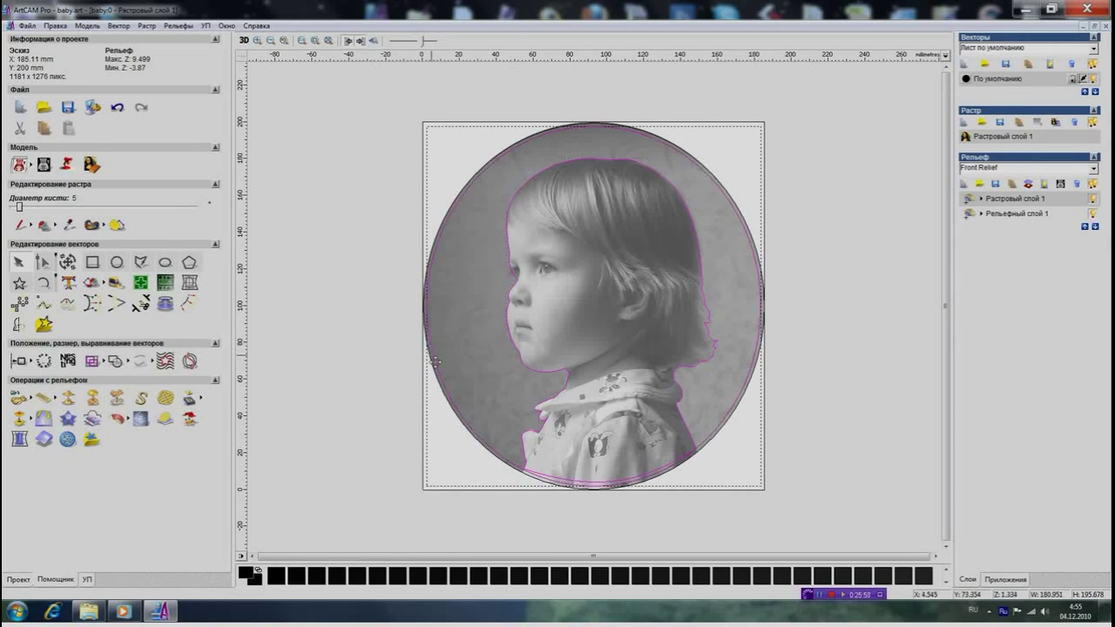
{"action": "right_click", "coordinate": [493, 356]}
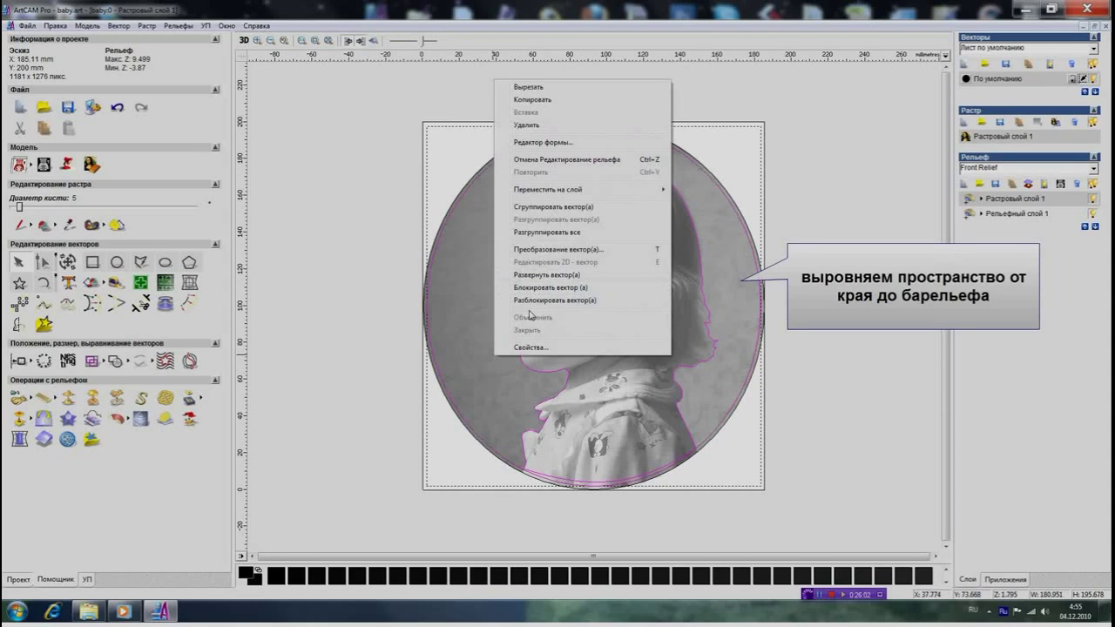
{"action": "left_click", "coordinate": [531, 143]}
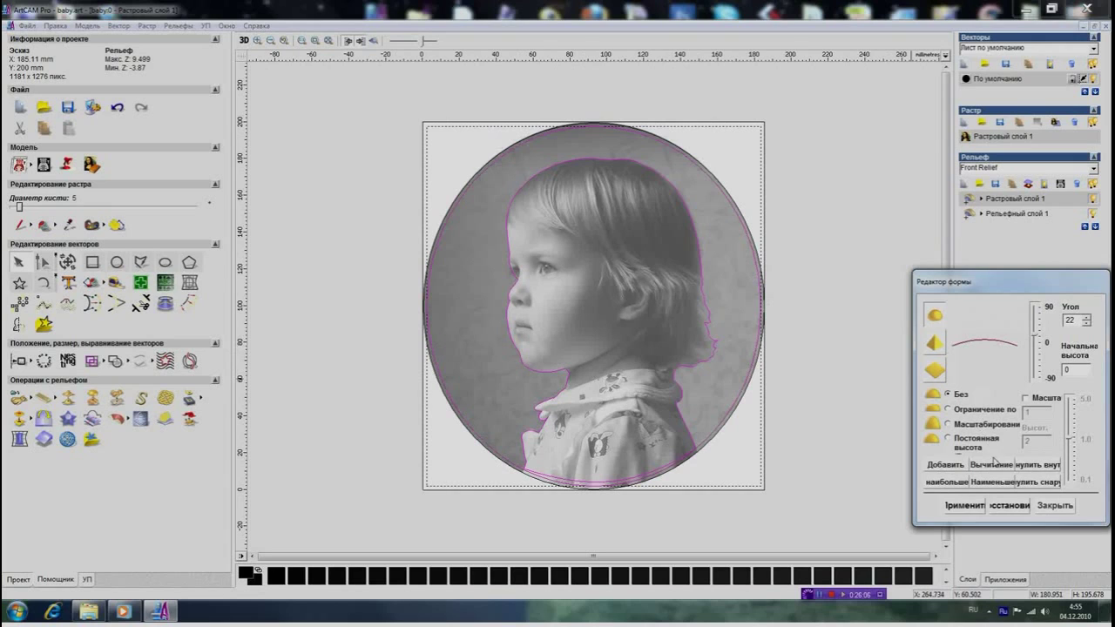
{"action": "left_click", "coordinate": [1024, 467]}
{"action": "key", "text": "F3"}
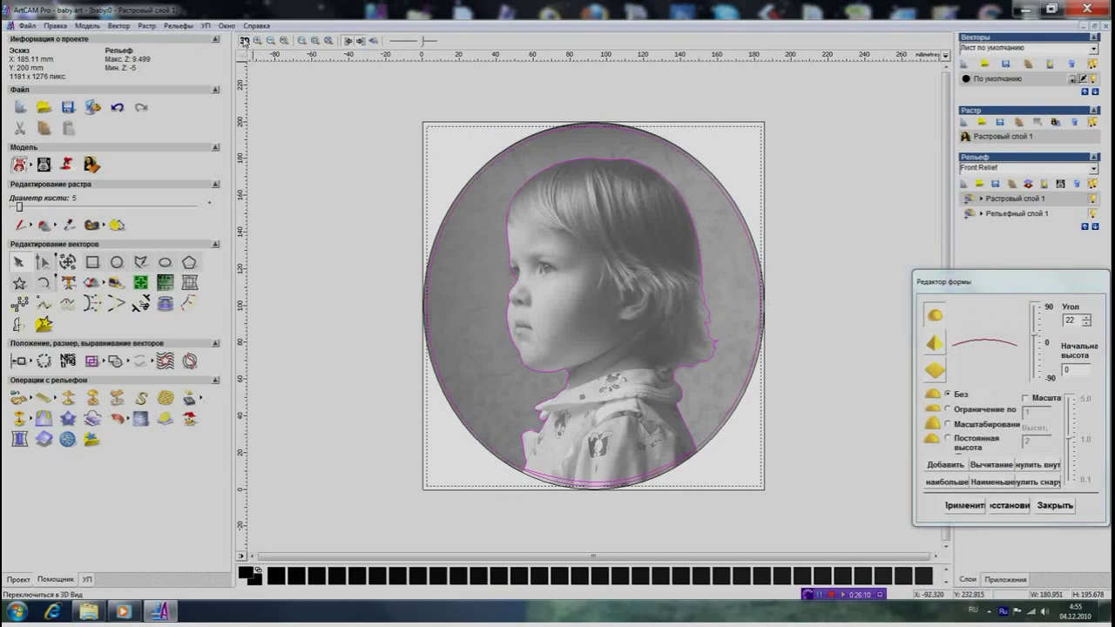
{"action": "left_click_drag", "start_coordinate": [607, 469], "coordinate": [541, 331]}
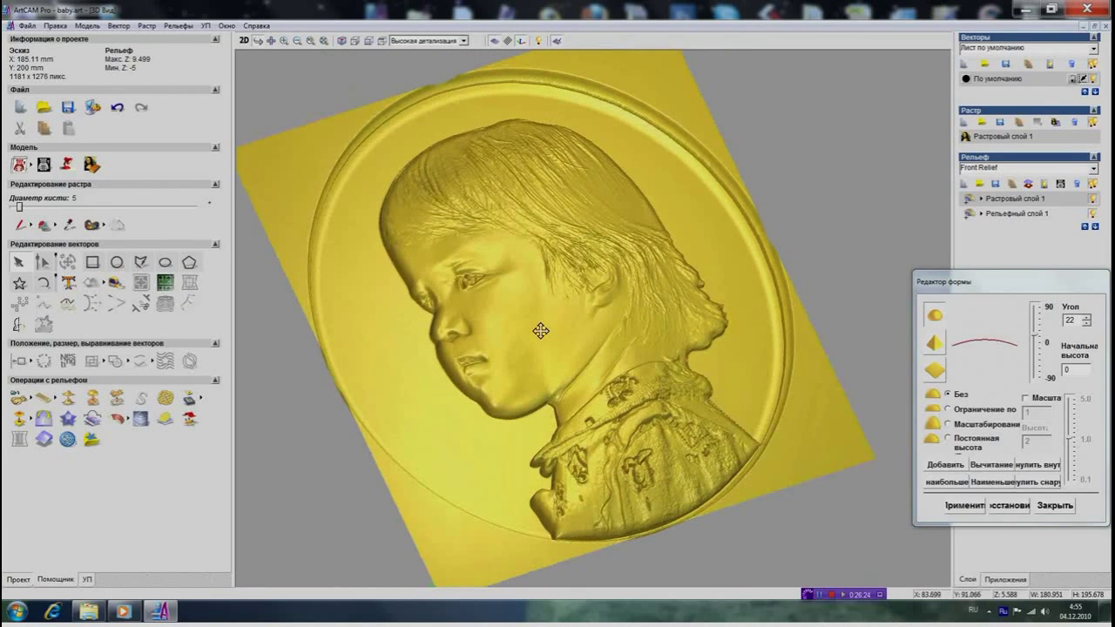
{"action": "left_click", "coordinate": [1051, 506]}
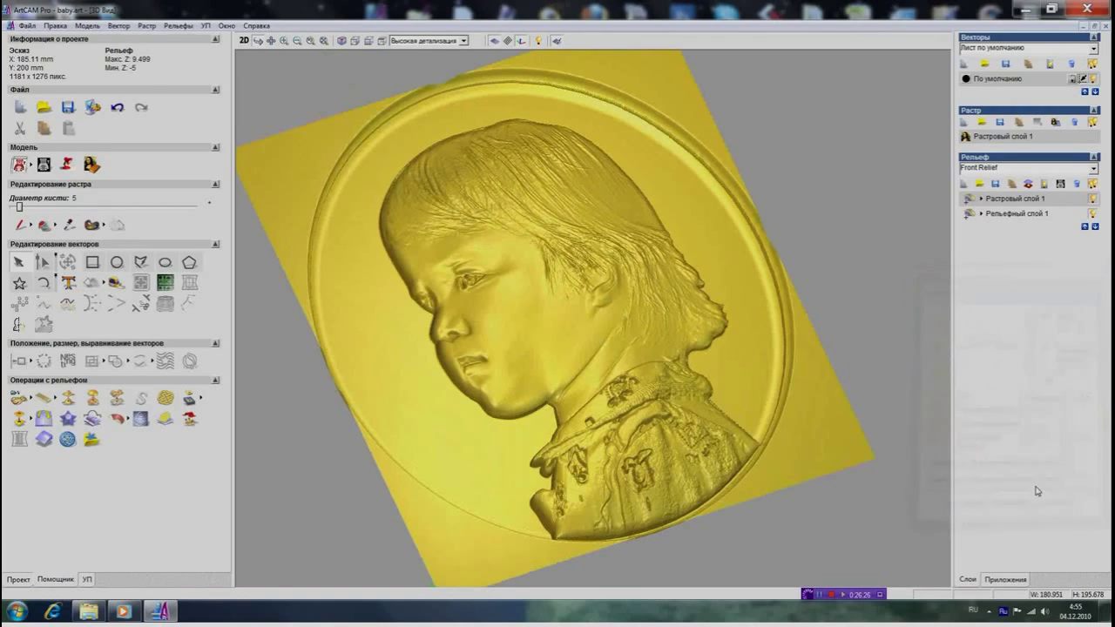
Step: Select the child's silhouette vector and scale the first relief layer within it to a height of 8.07 mm
{"action": "left_click", "coordinate": [245, 41]}
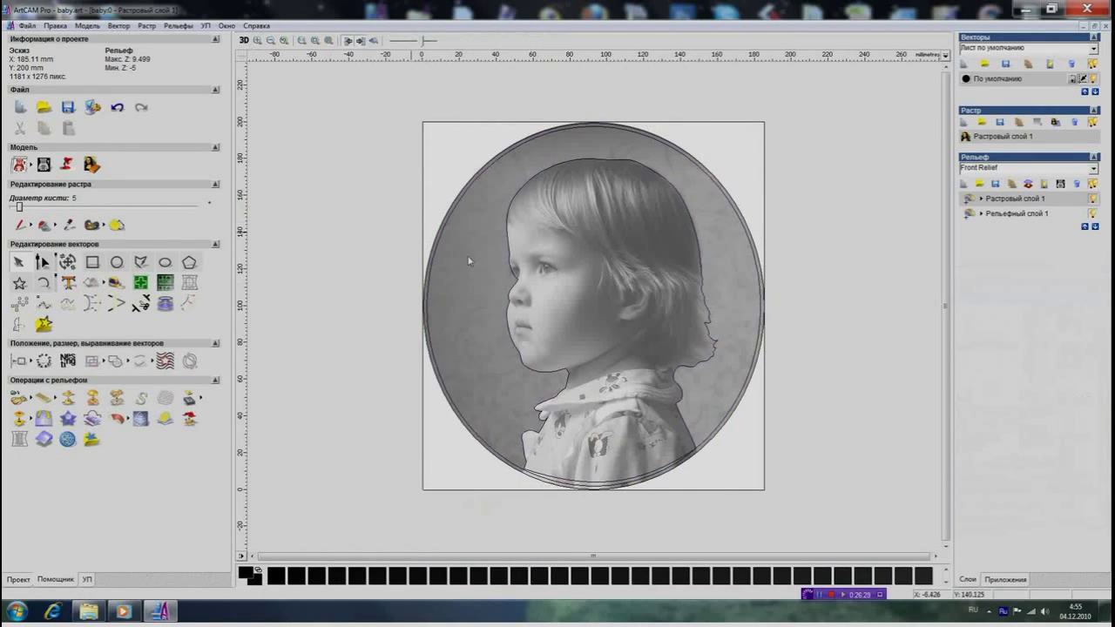
{"action": "left_click", "coordinate": [508, 234]}
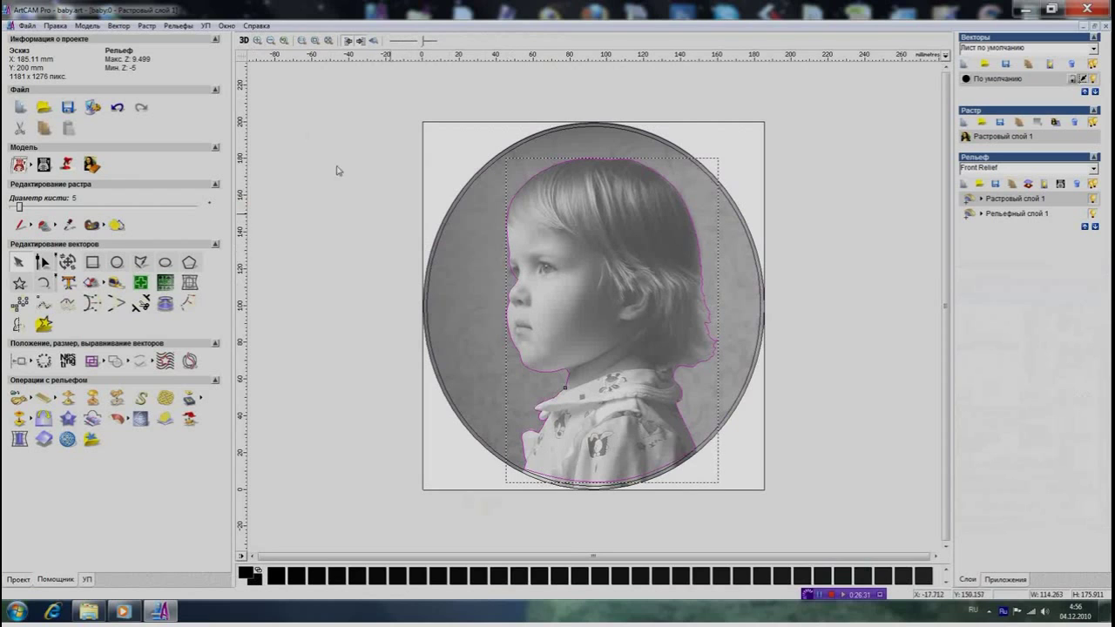
{"action": "left_click", "coordinate": [245, 41]}
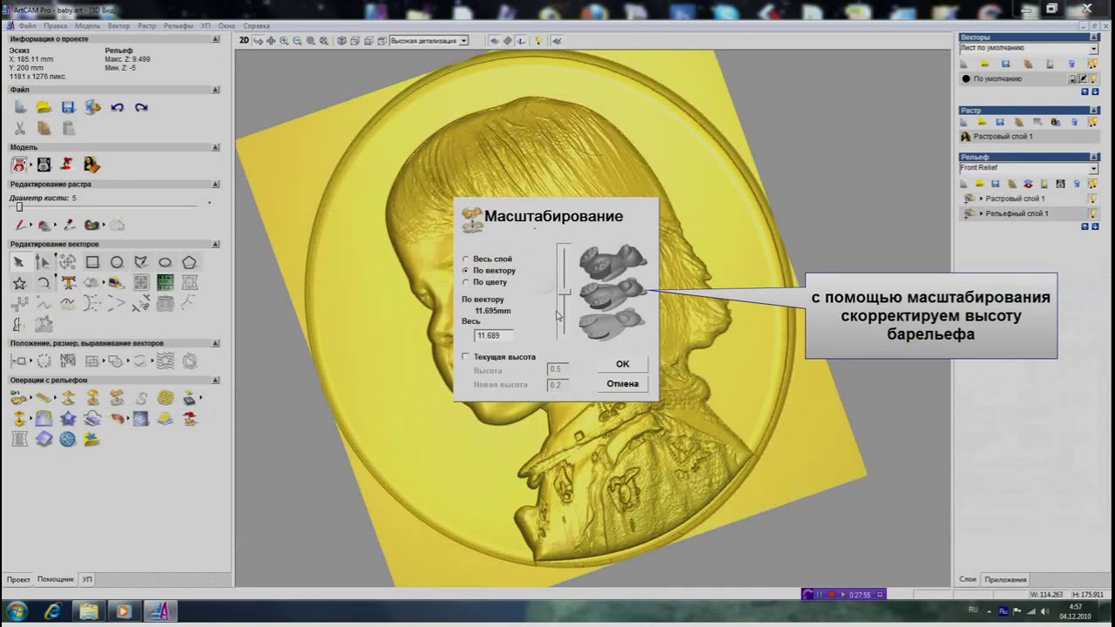
{"action": "left_click_drag", "start_coordinate": [566, 298], "coordinate": [567, 303]}
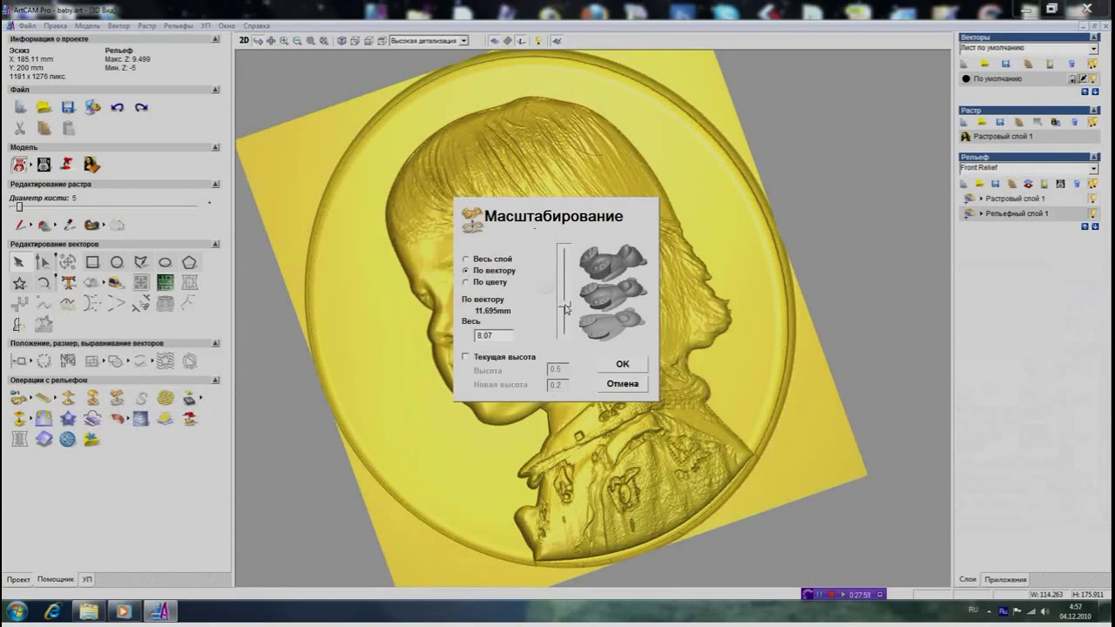
{"action": "left_click", "coordinate": [613, 366]}
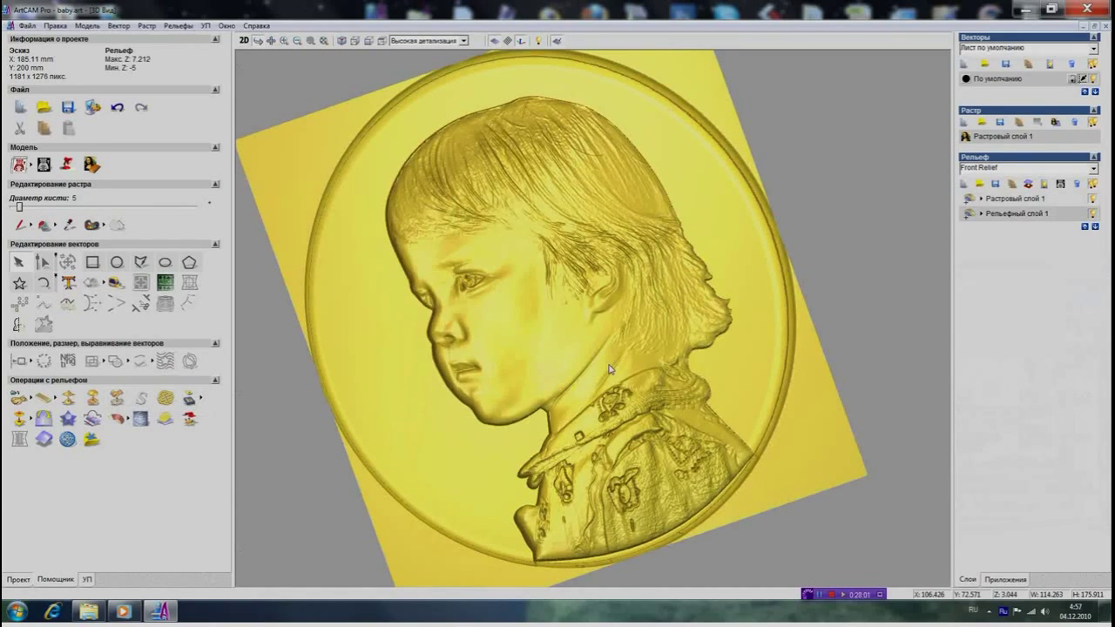